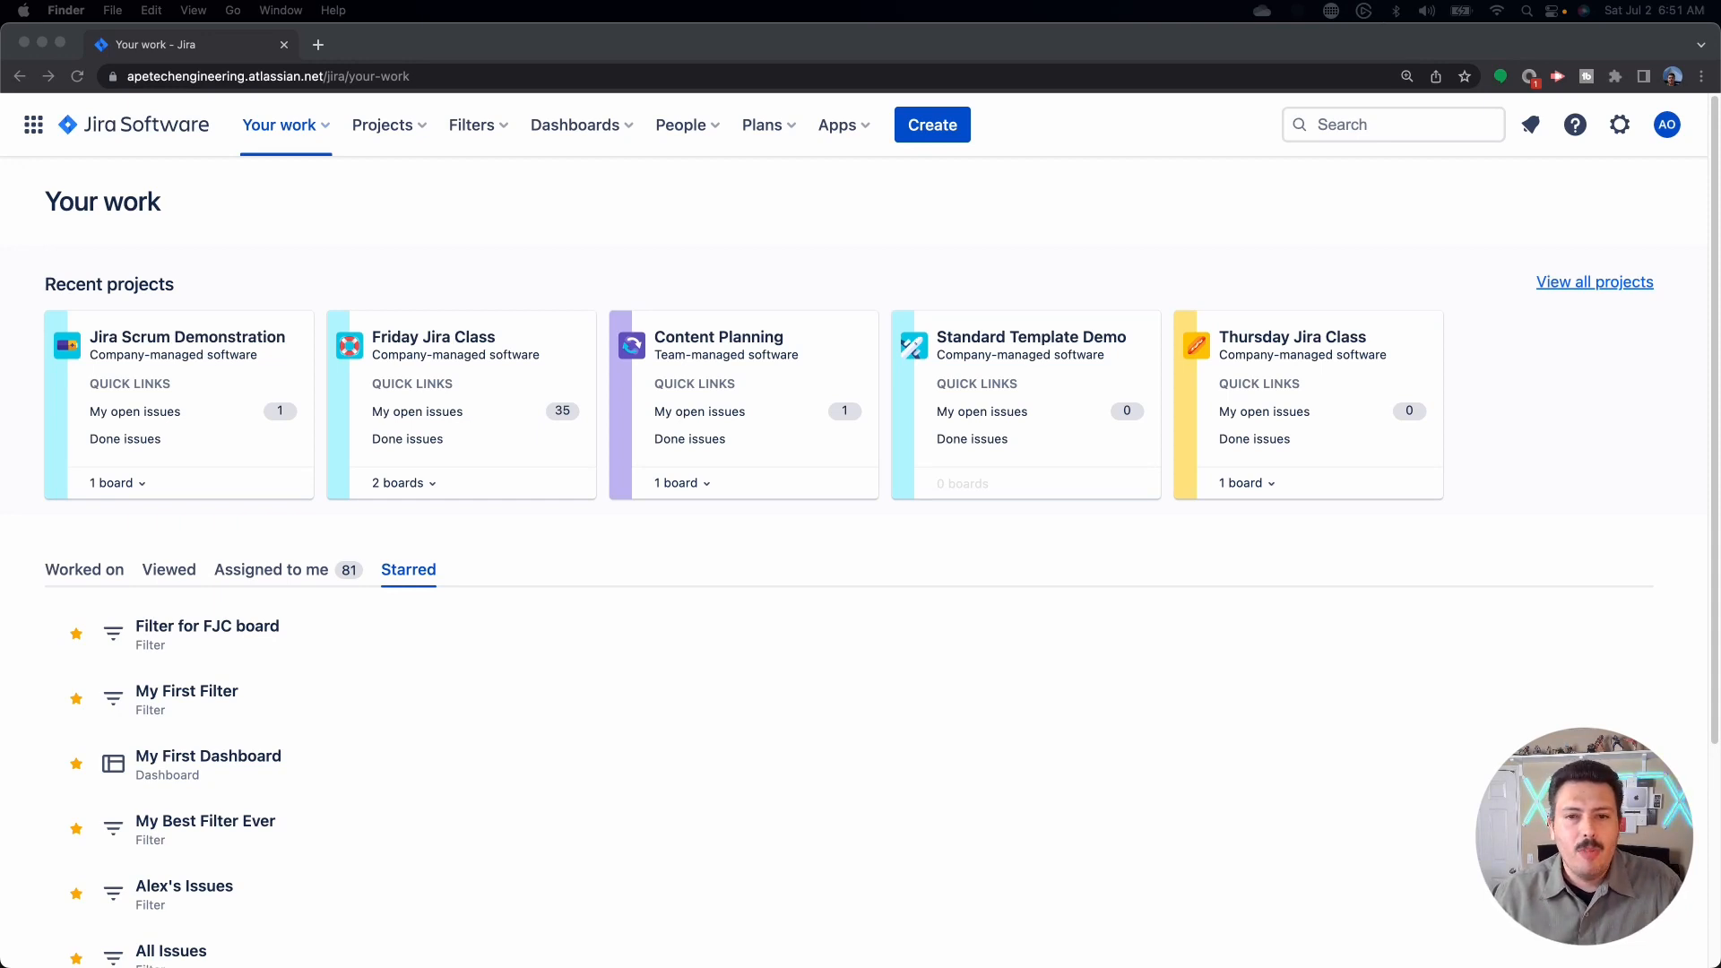
Step: Open the issue creation form, check whether the Components field is required, and close it without creating an issue
click(928, 122)
click(929, 122)
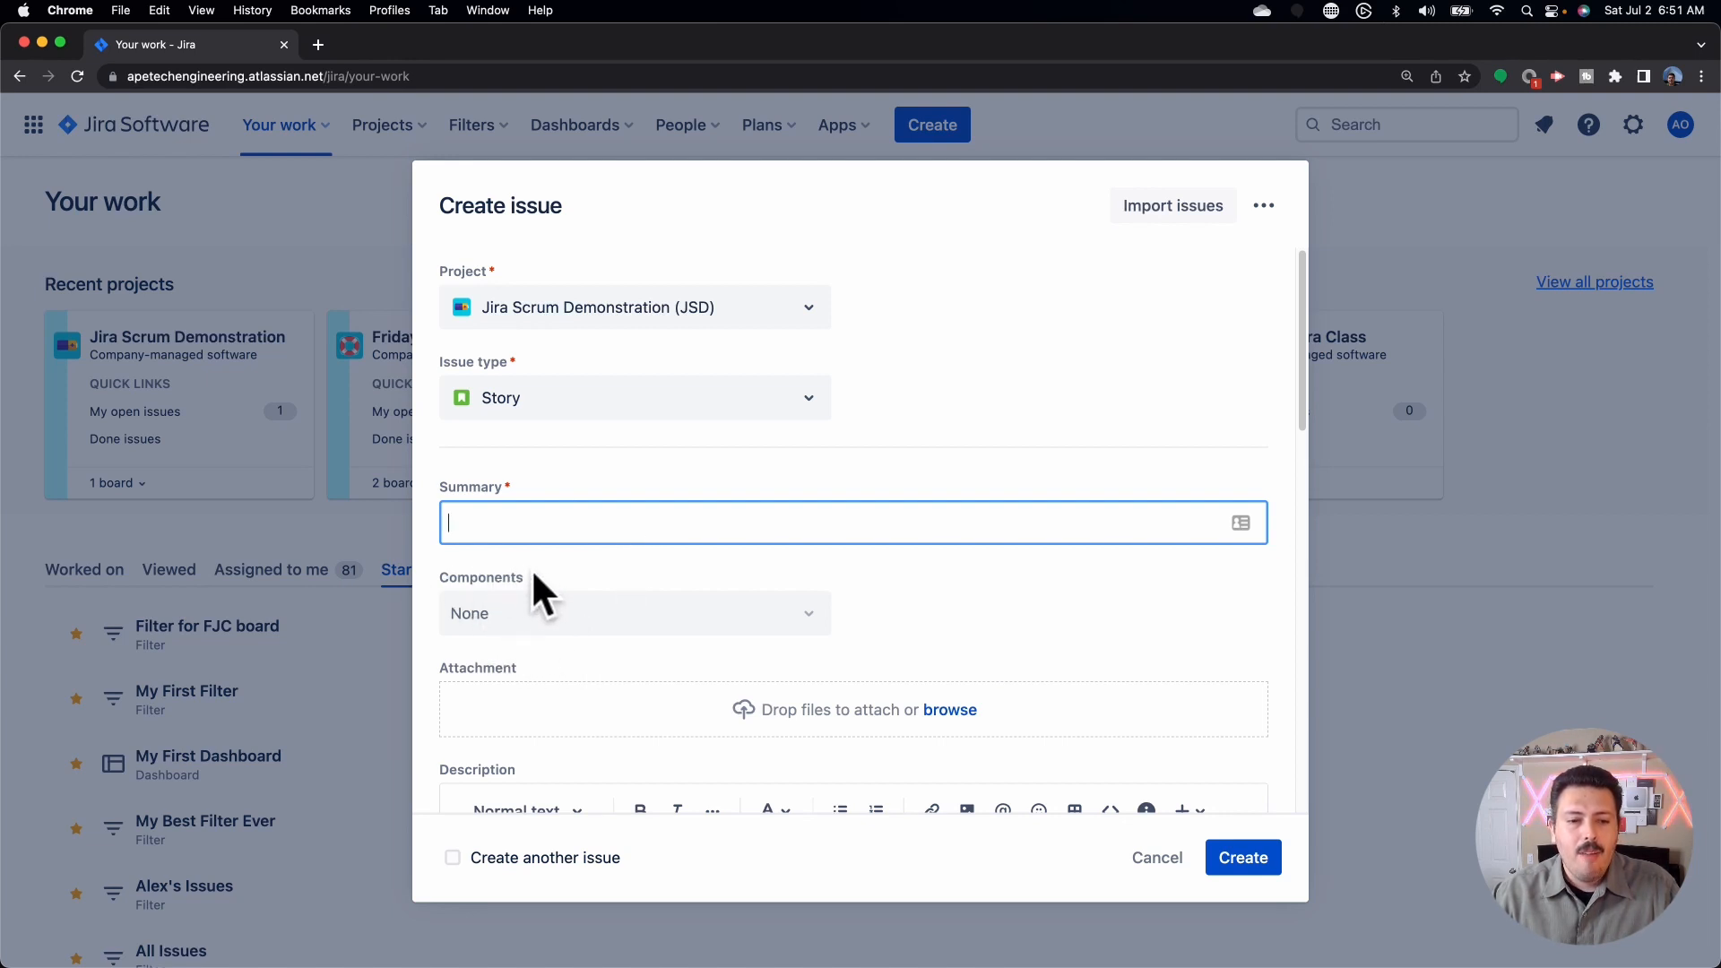
click(565, 615)
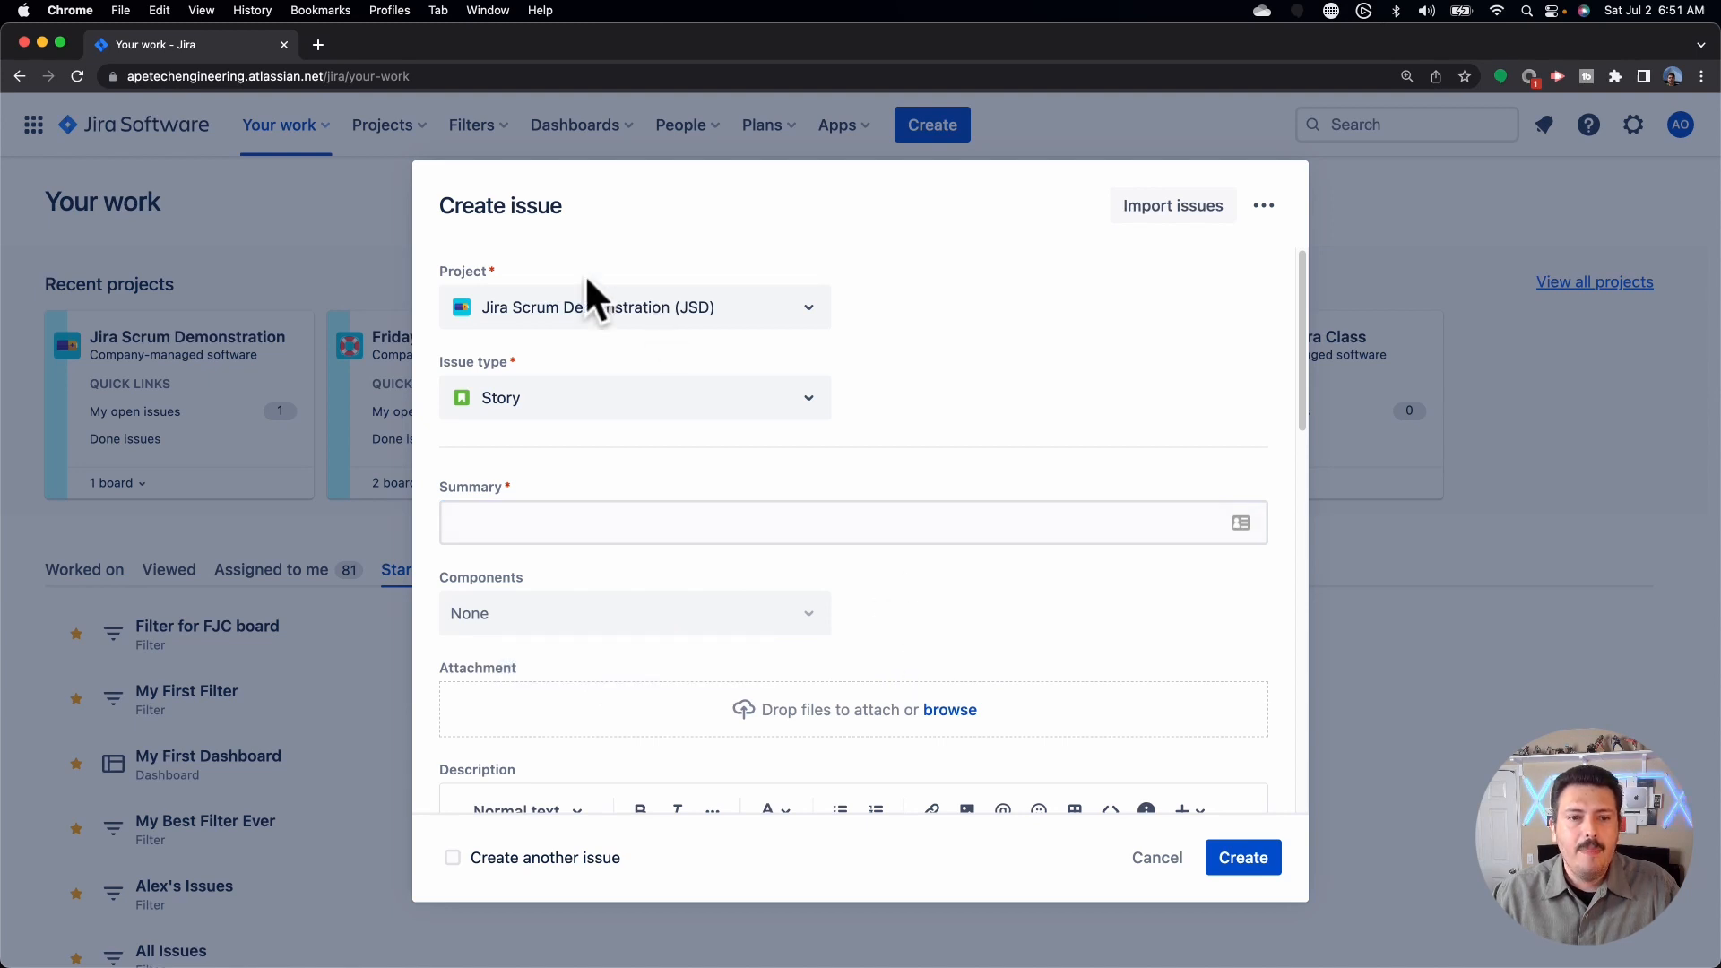
click(1159, 862)
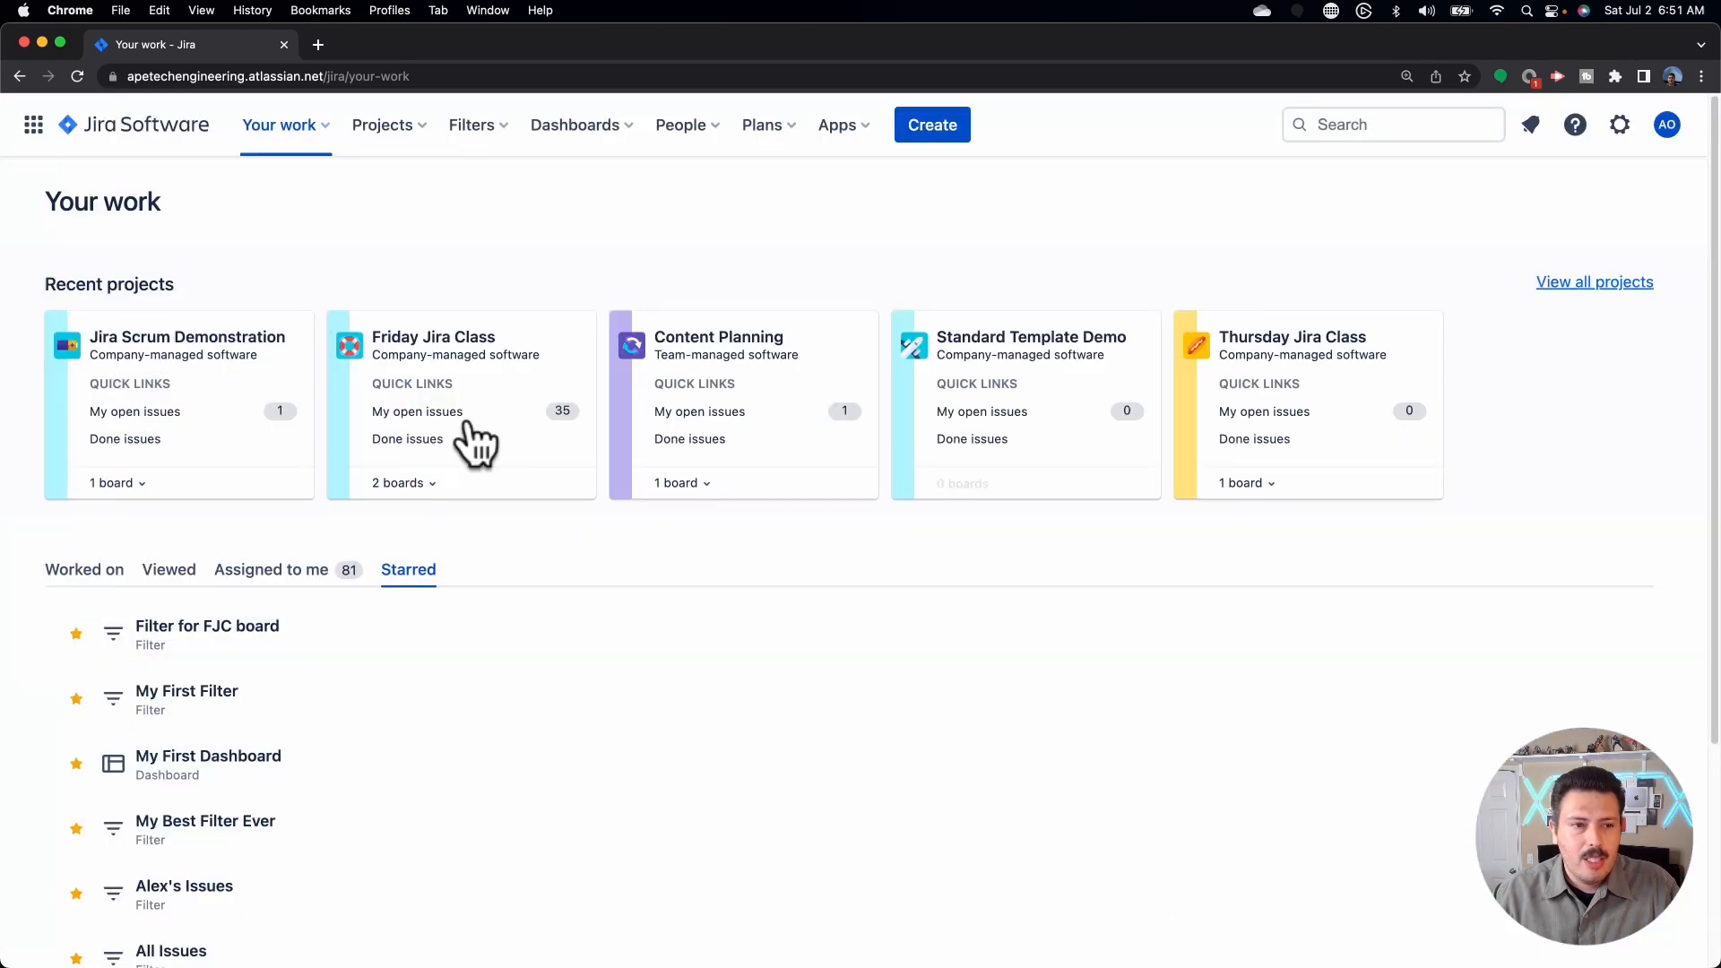
click(941, 130)
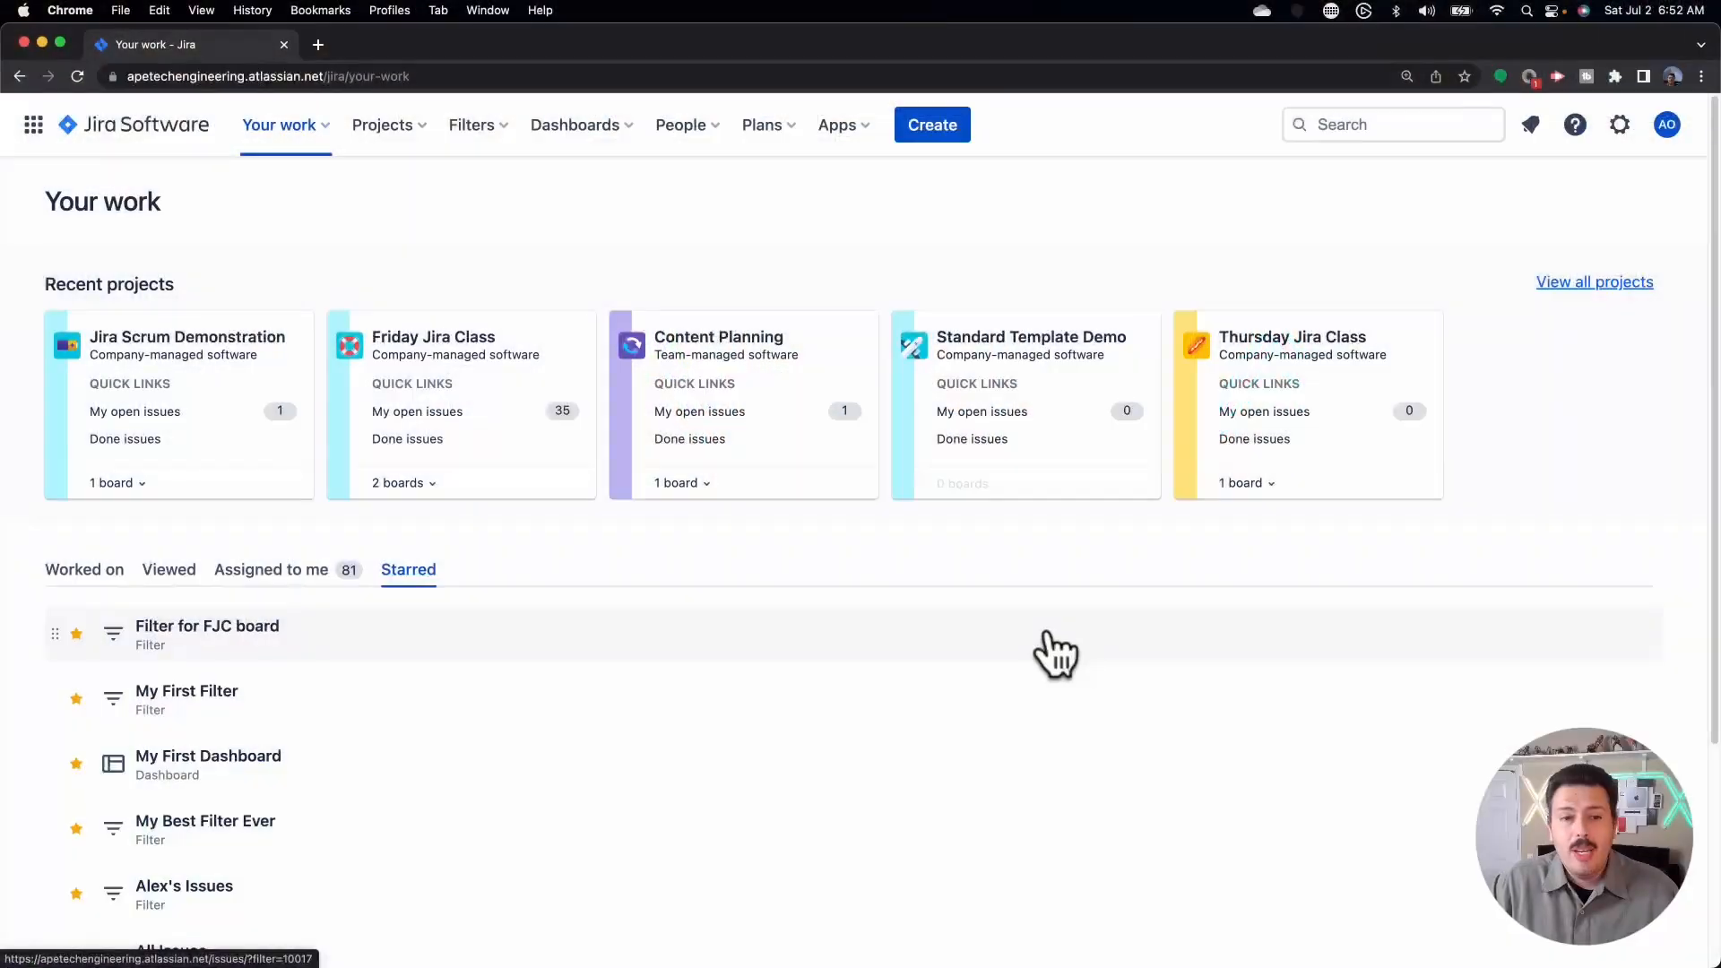
Step: Open the Default Field Configuration from the field configurations in the issue settings
click(1620, 125)
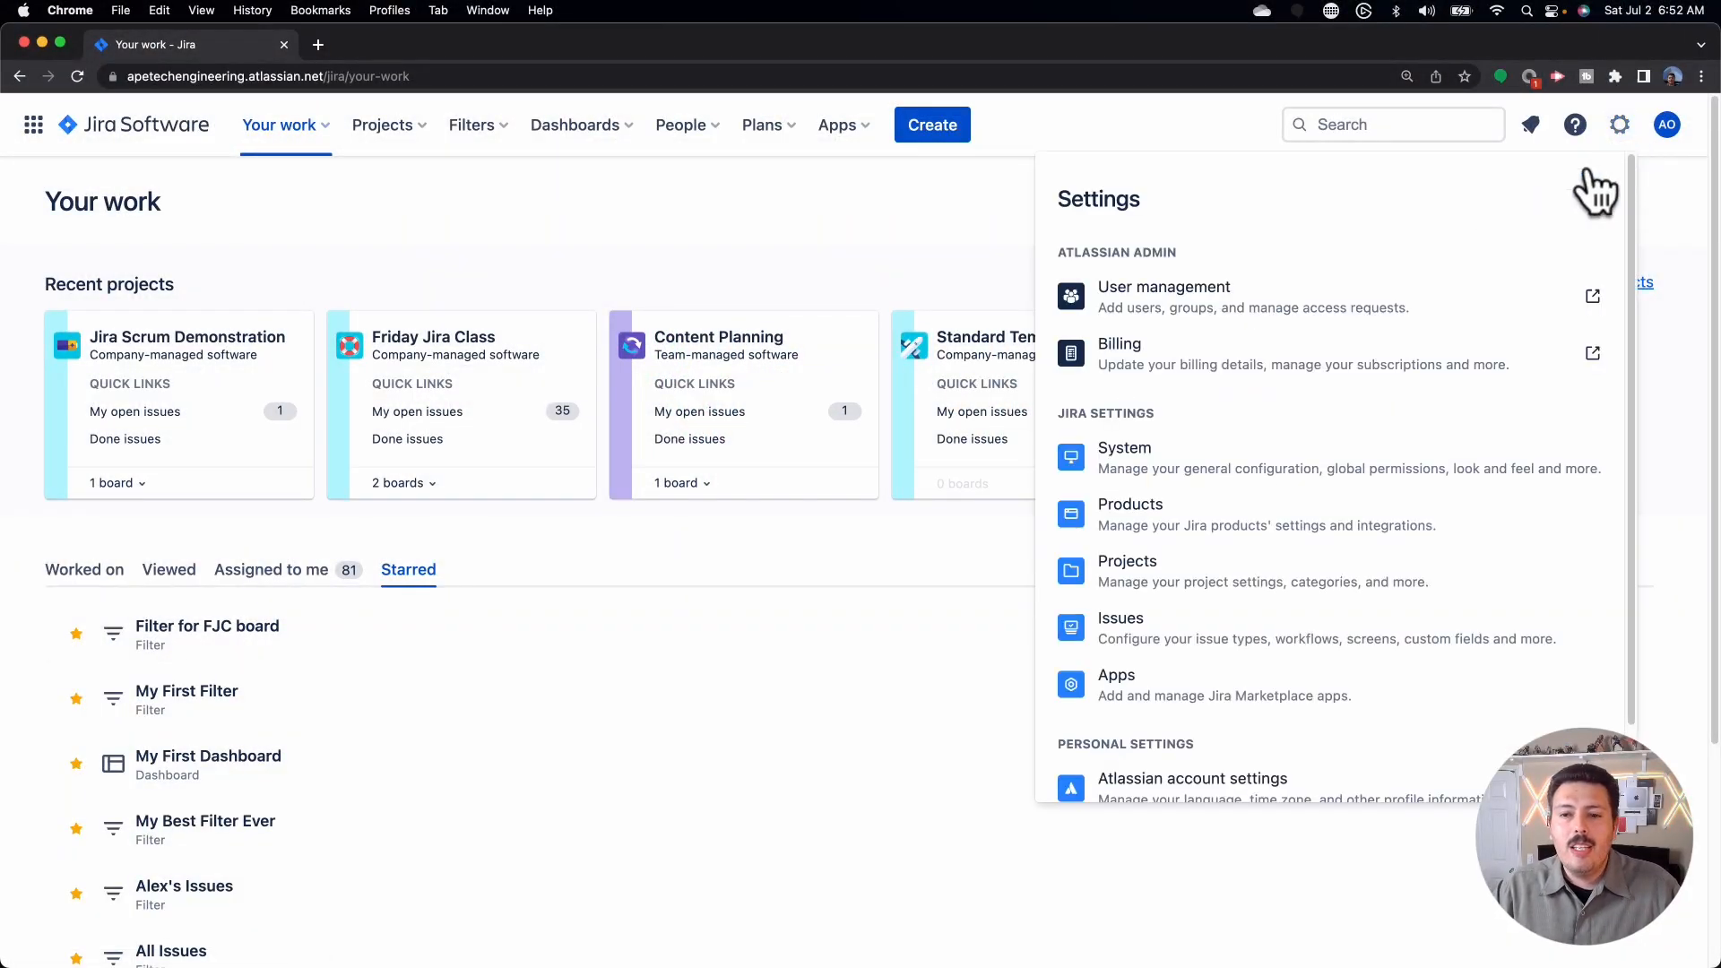
click(1256, 638)
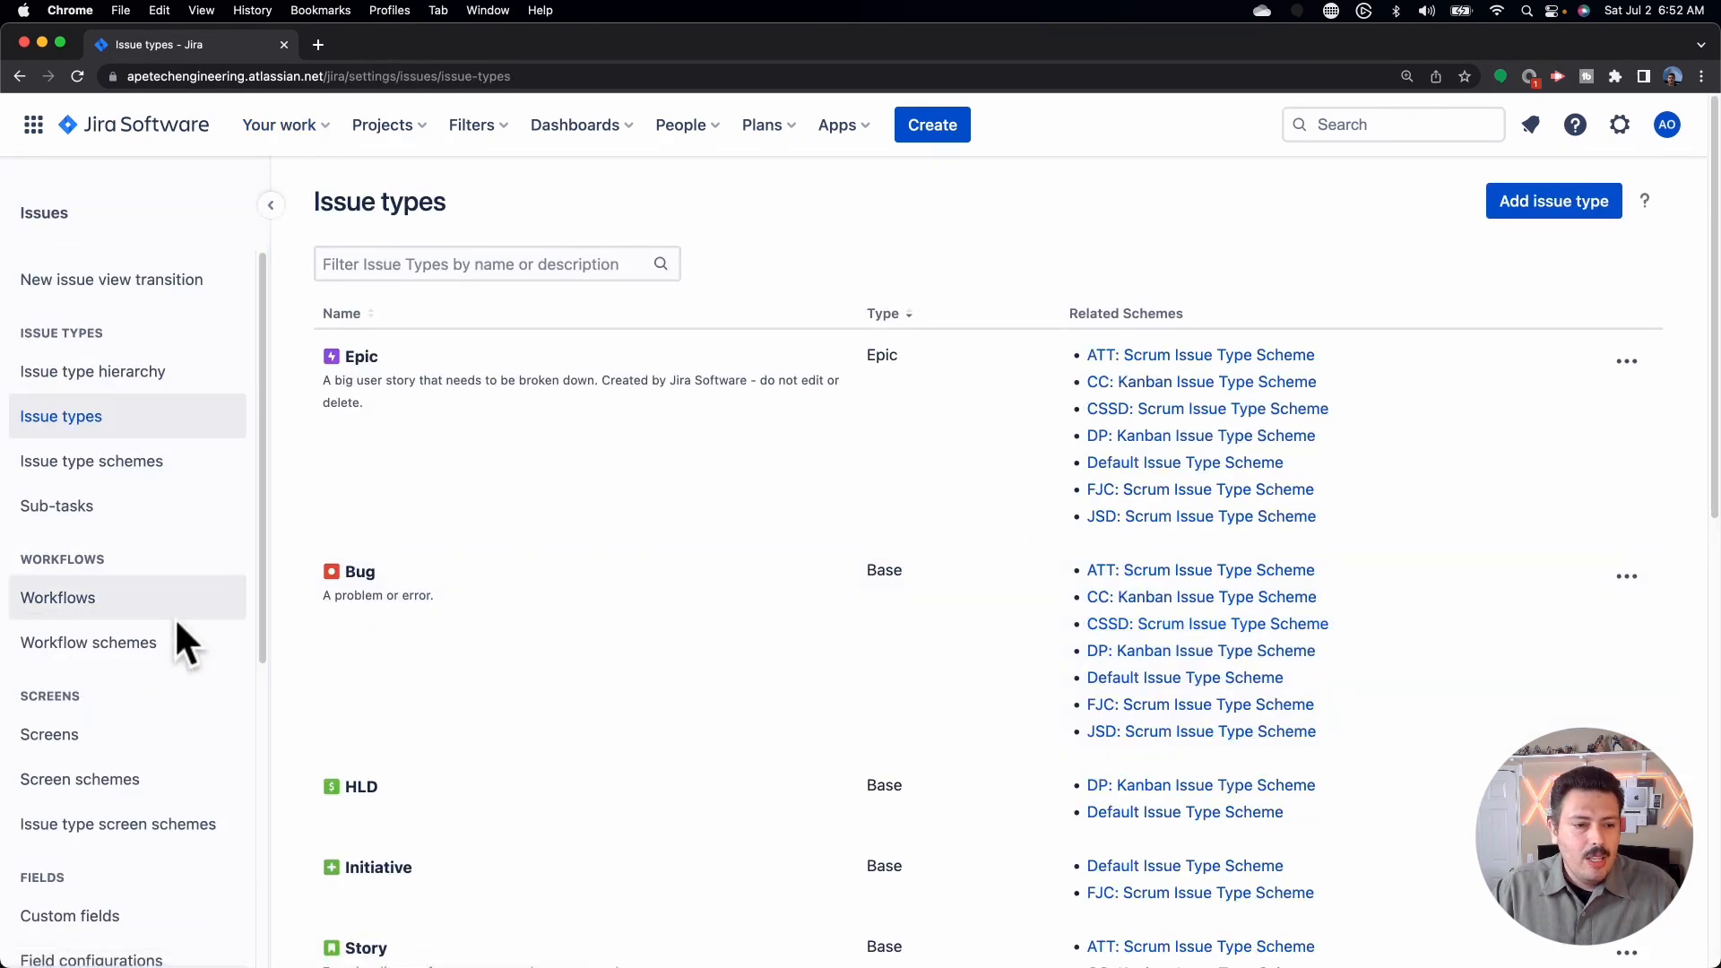
scroll(135, 729, down, 4)
click(116, 809)
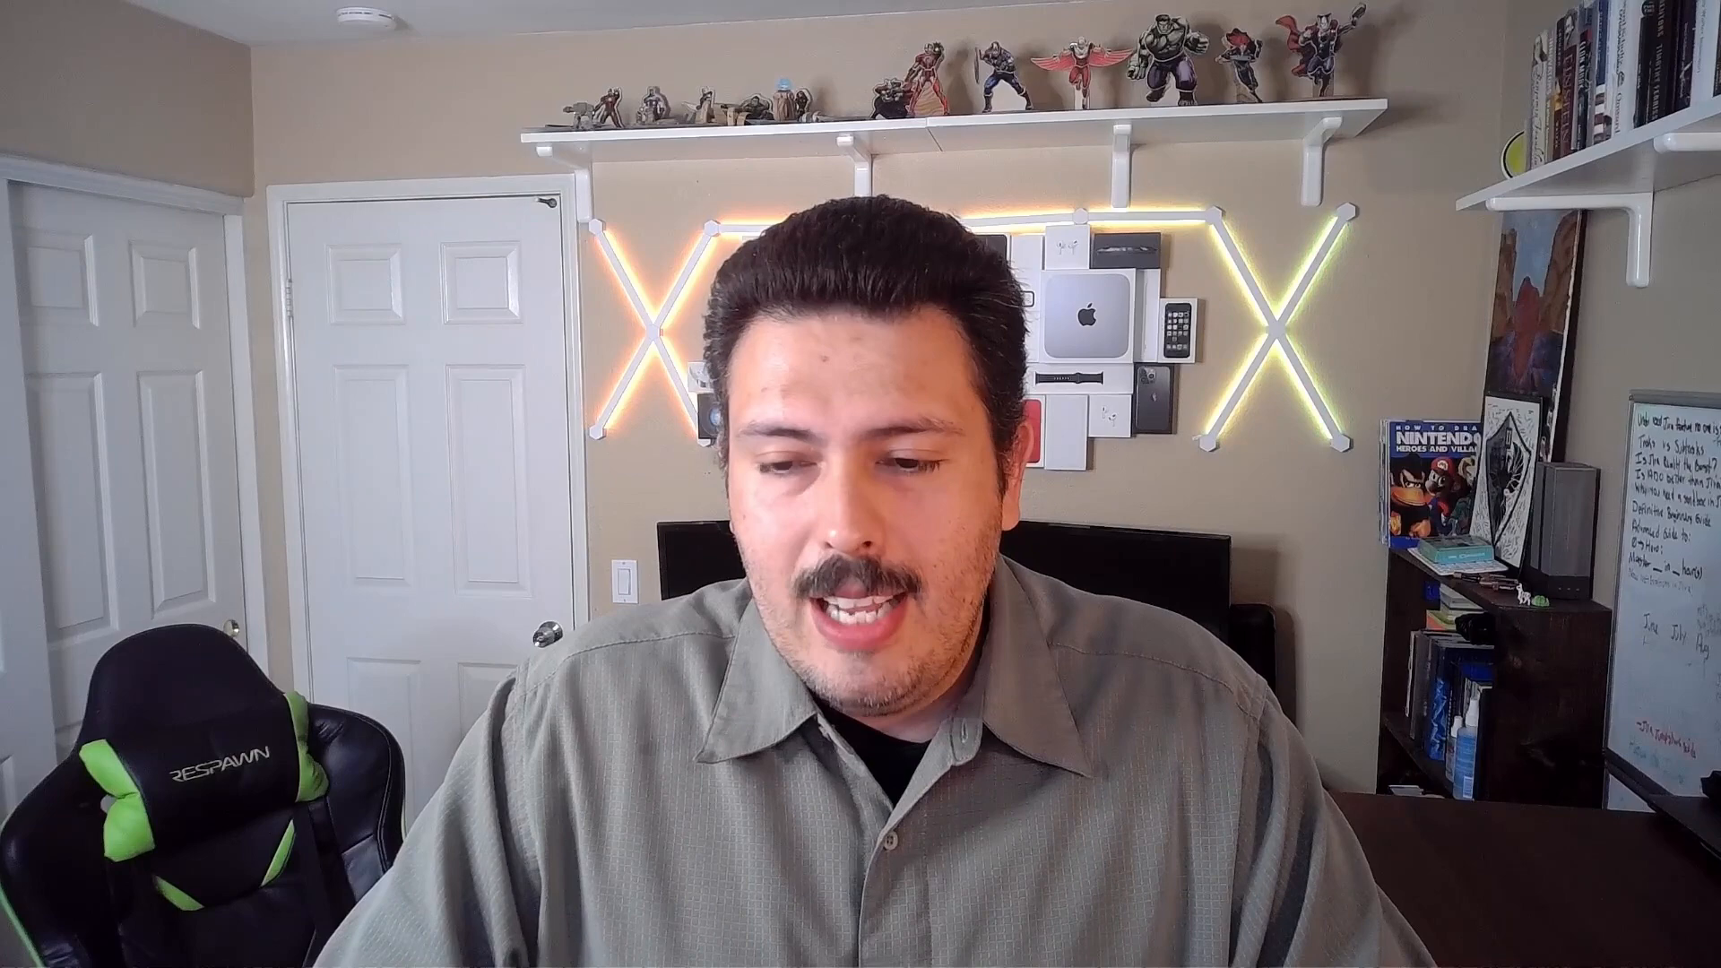
click(1357, 635)
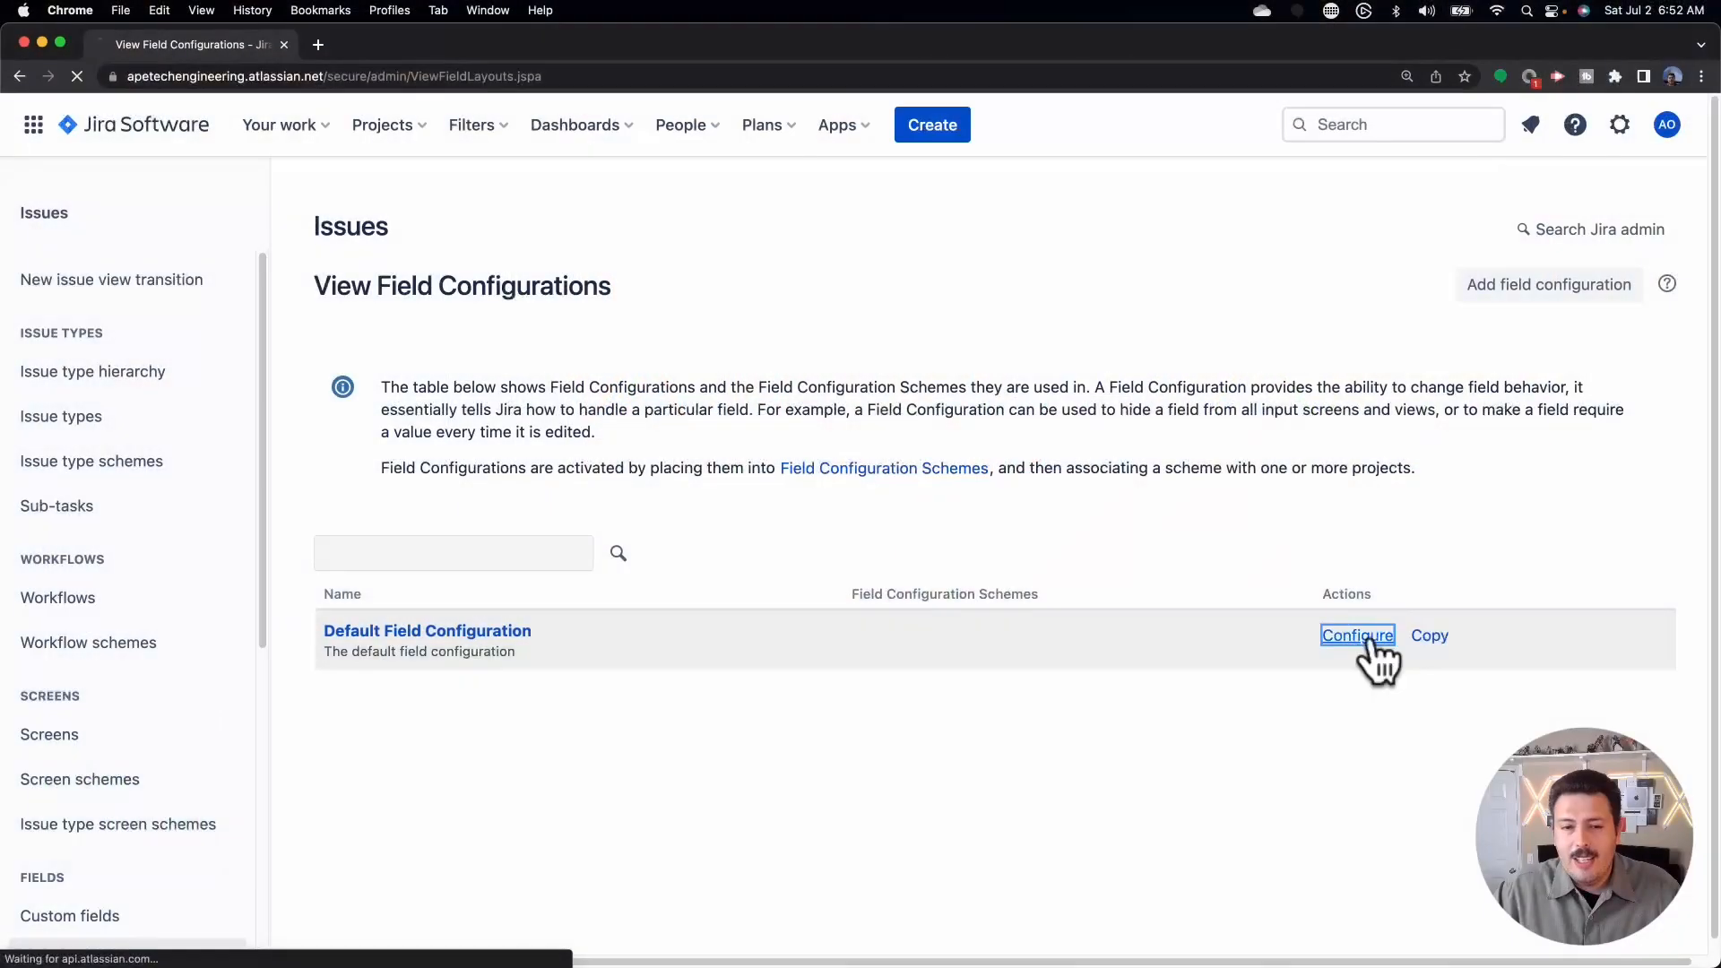
Step: Search the Default Field Configuration for "Comp" and make the Components field required
click(499, 475)
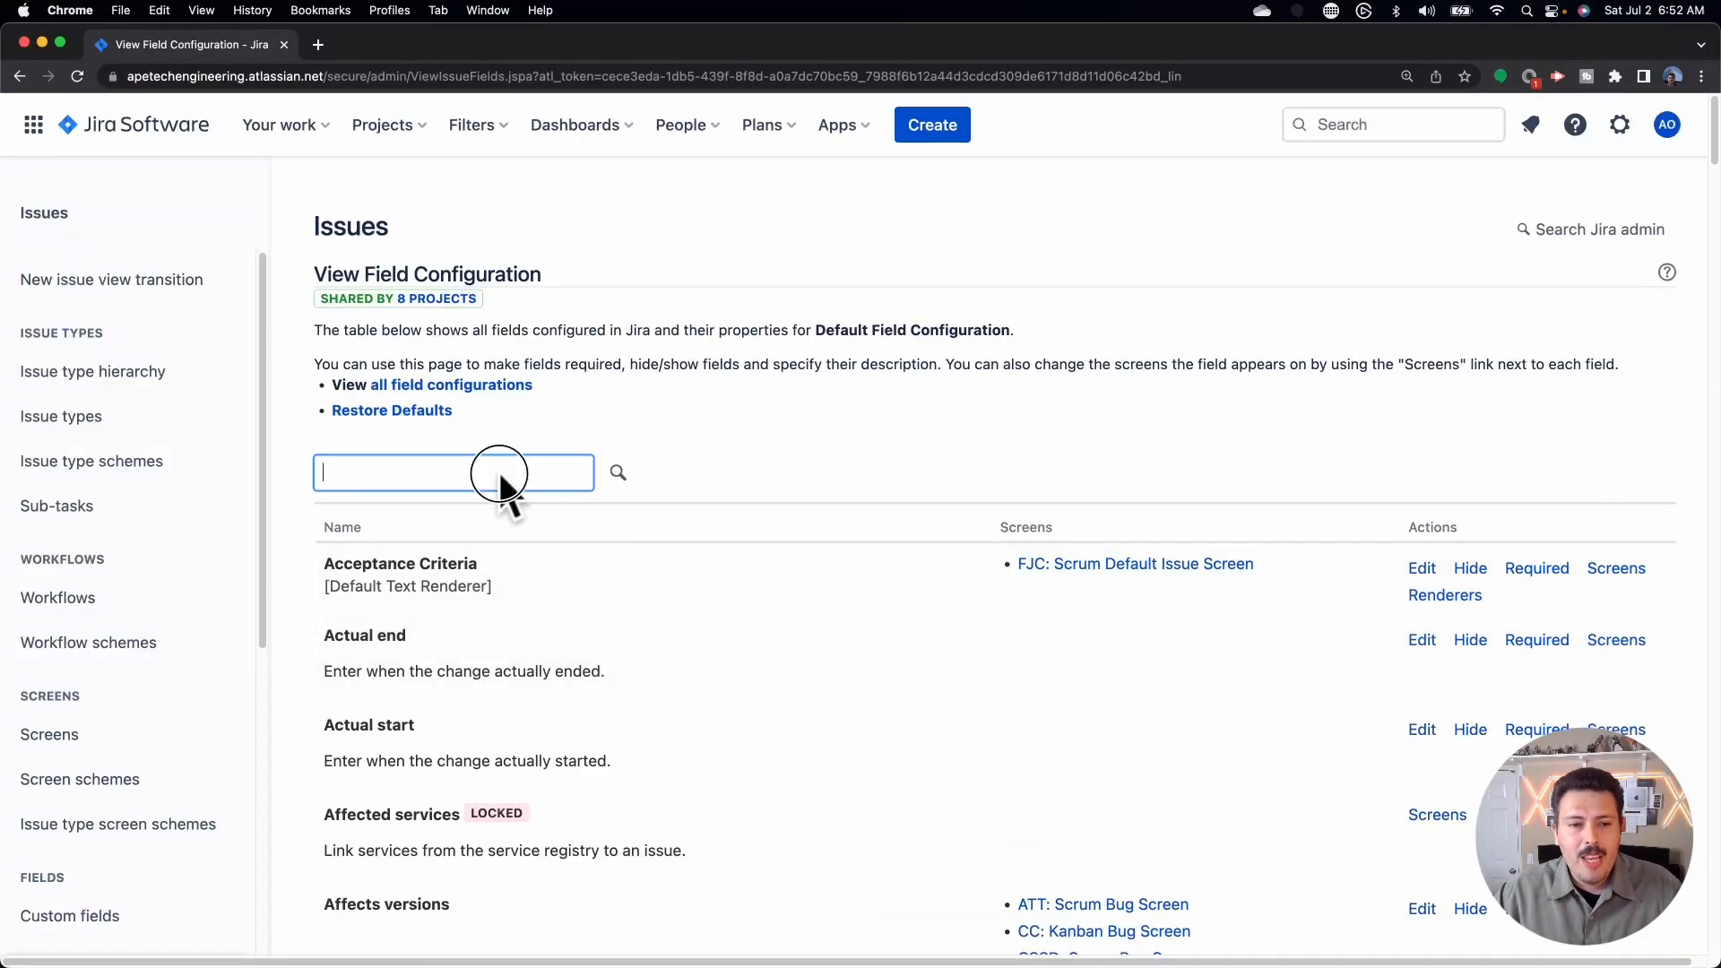
text(Comp)
key(Return)
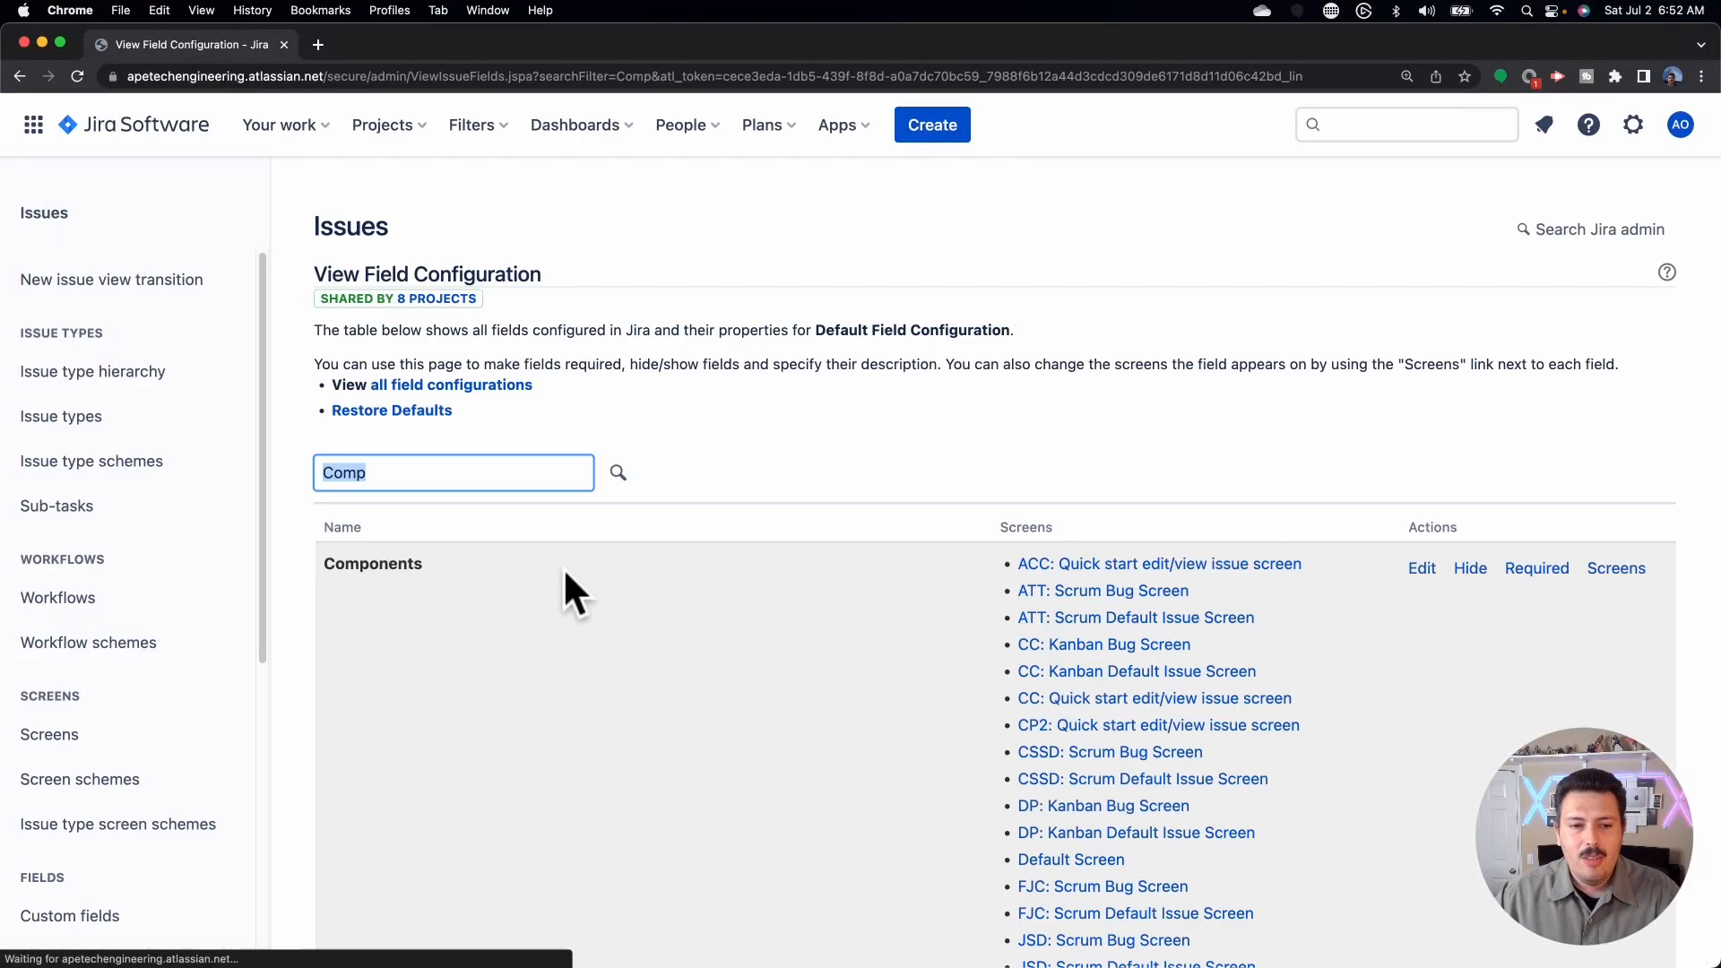
click(1536, 569)
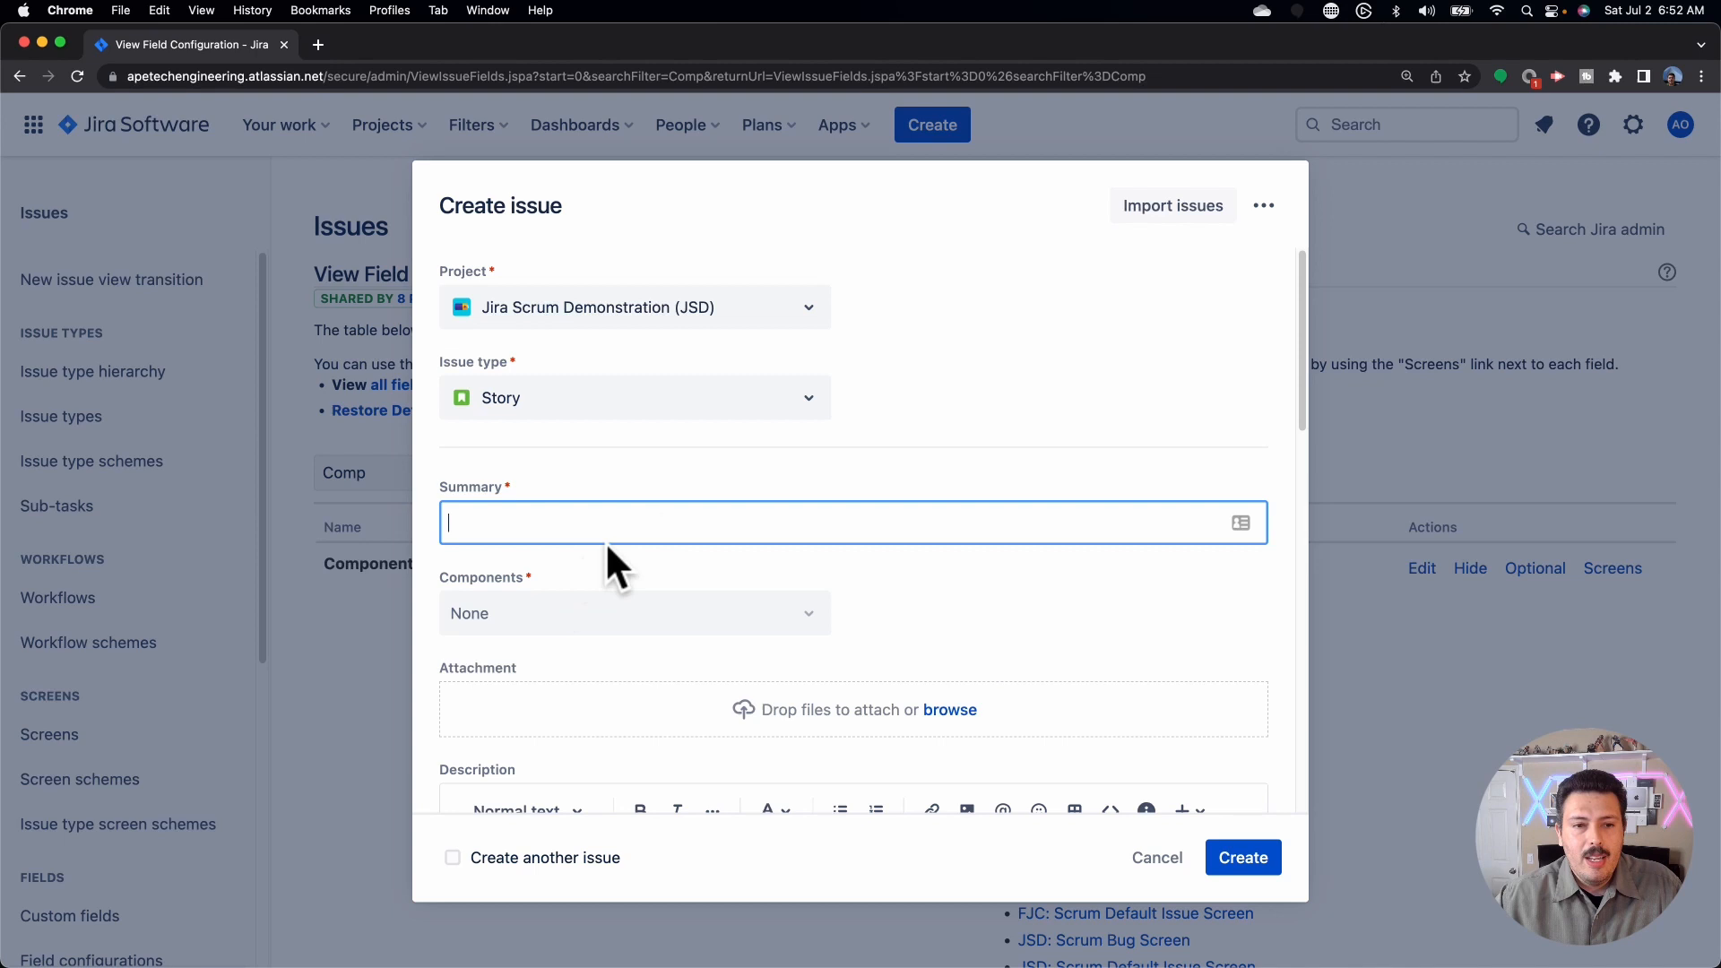
Step: Check the Components field in the issue creation form for Thursday Jira Class (TJC) and close the form without creating an issue
click(695, 339)
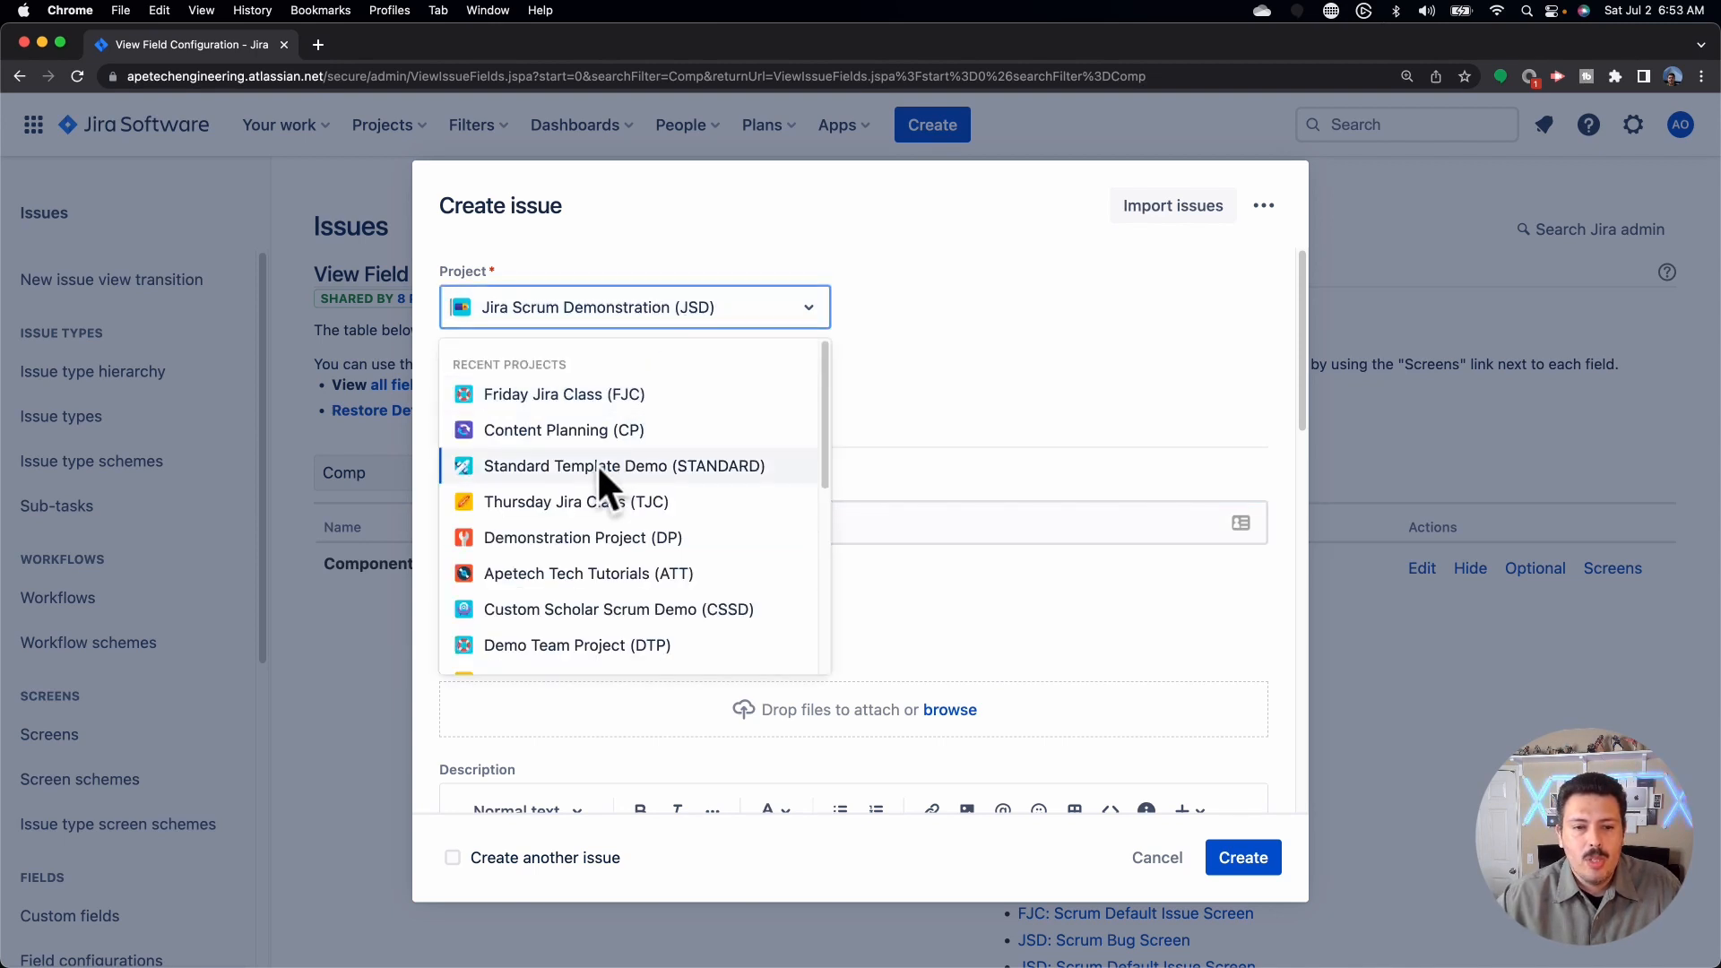
click(600, 502)
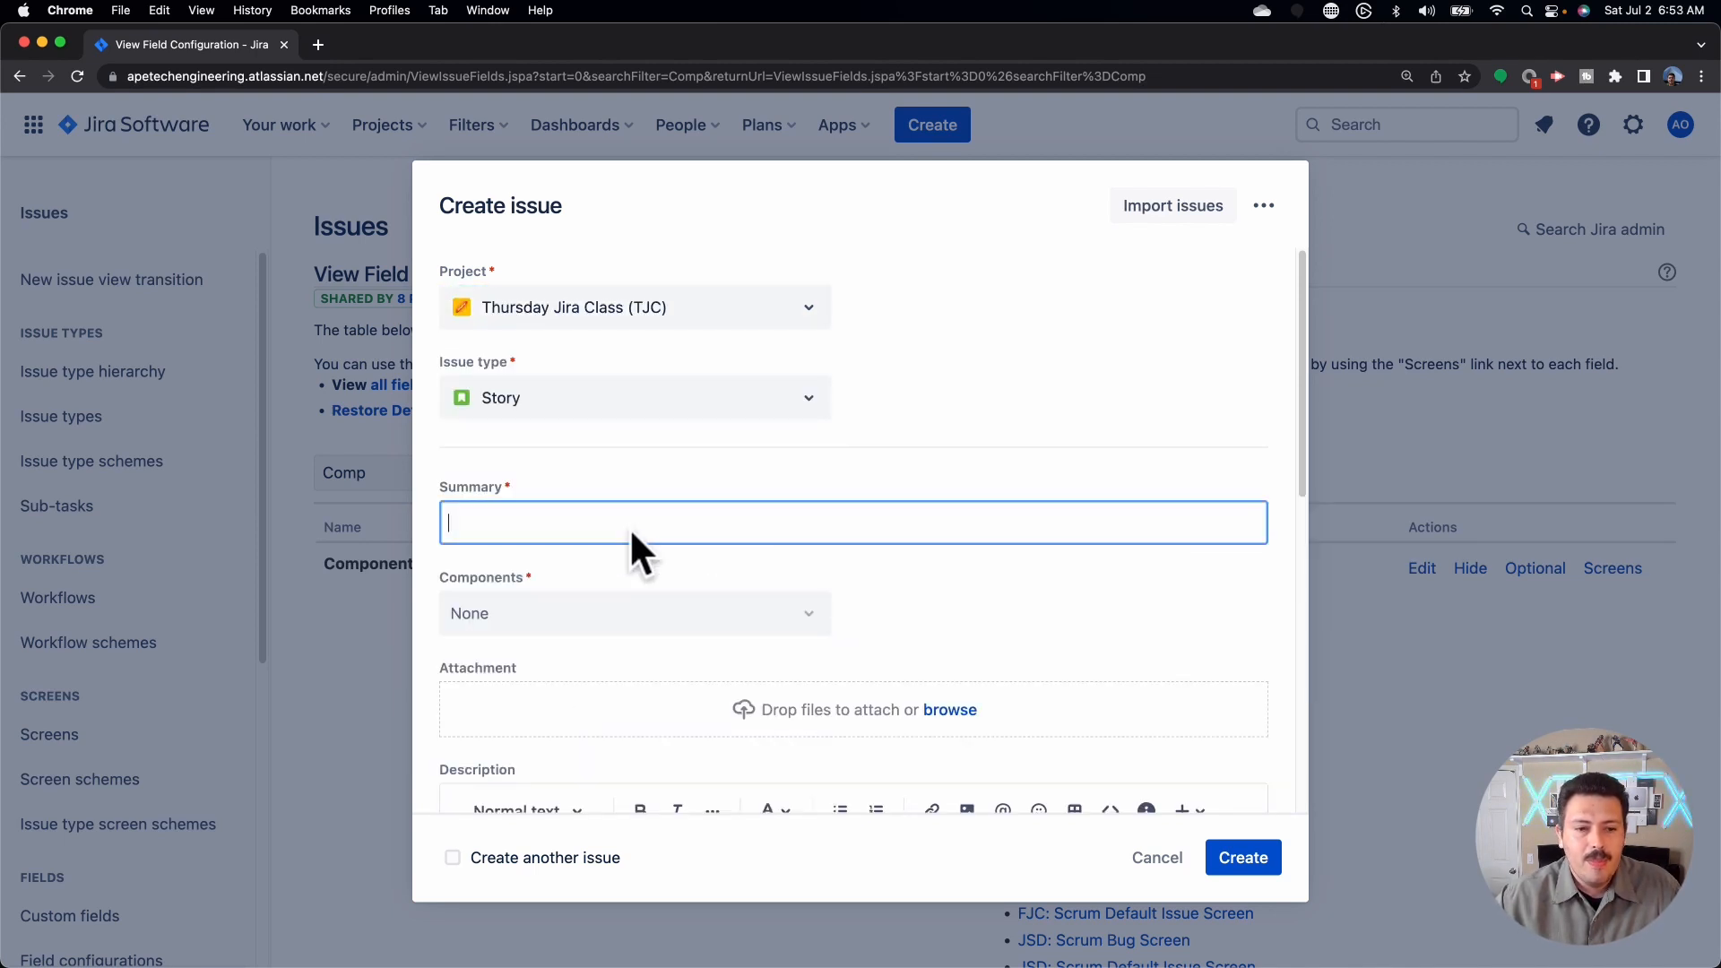
click(545, 625)
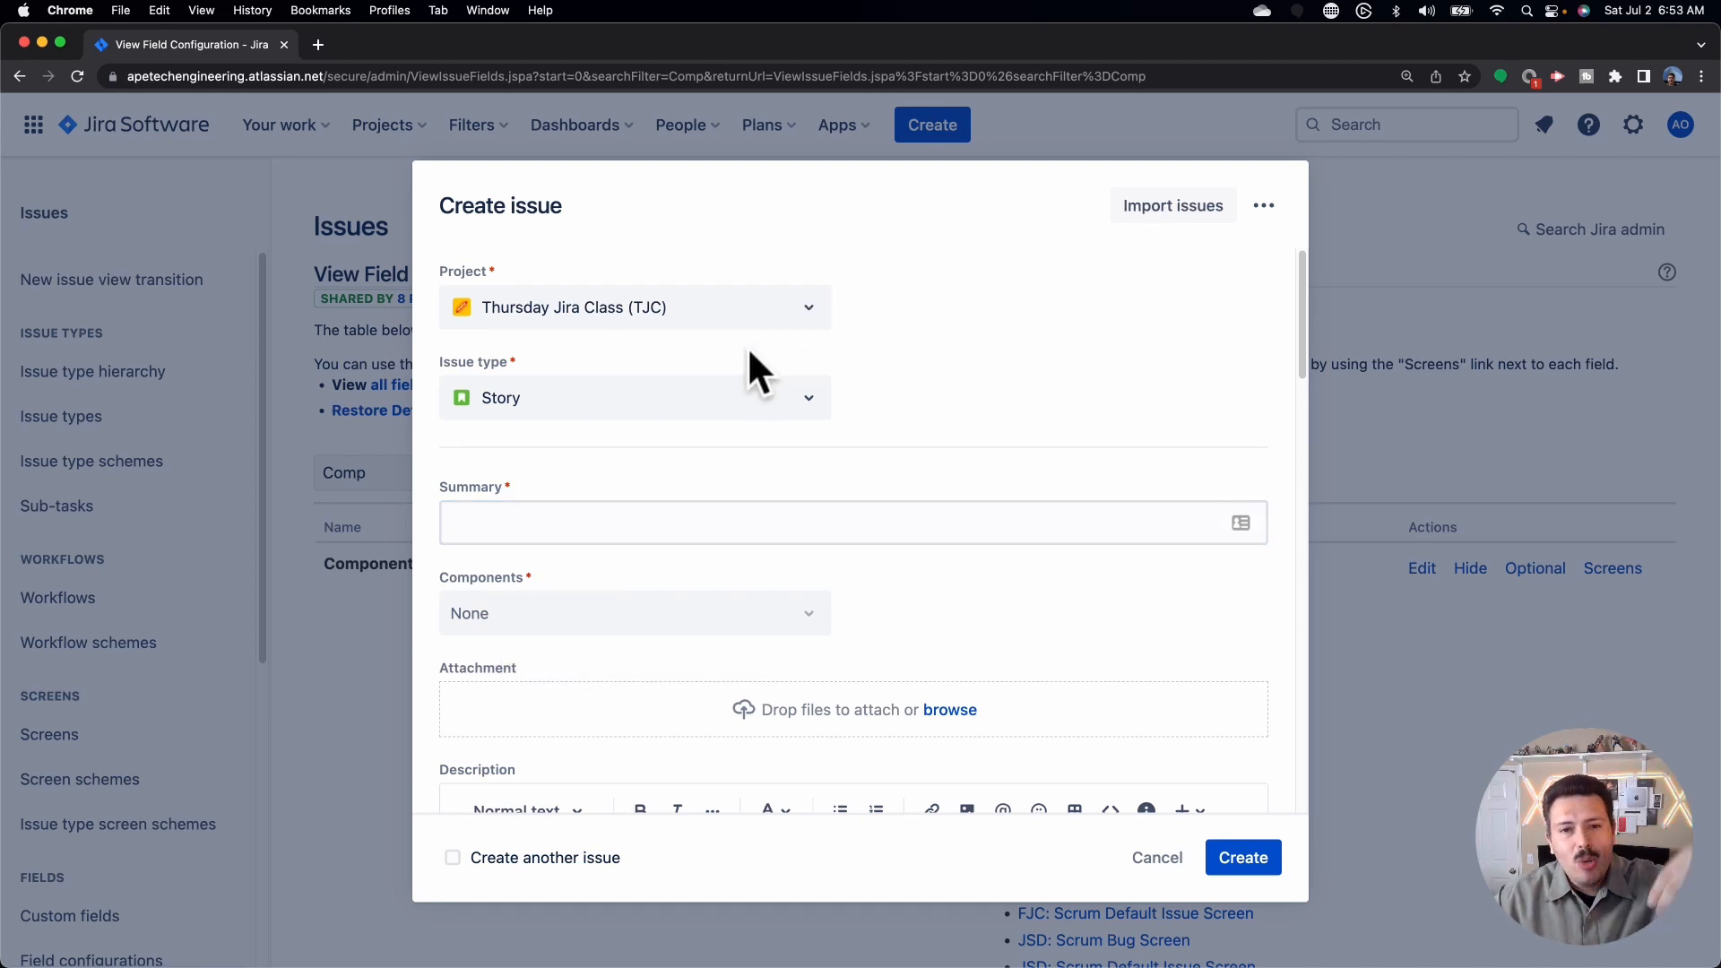
scroll(750, 352, down, 5)
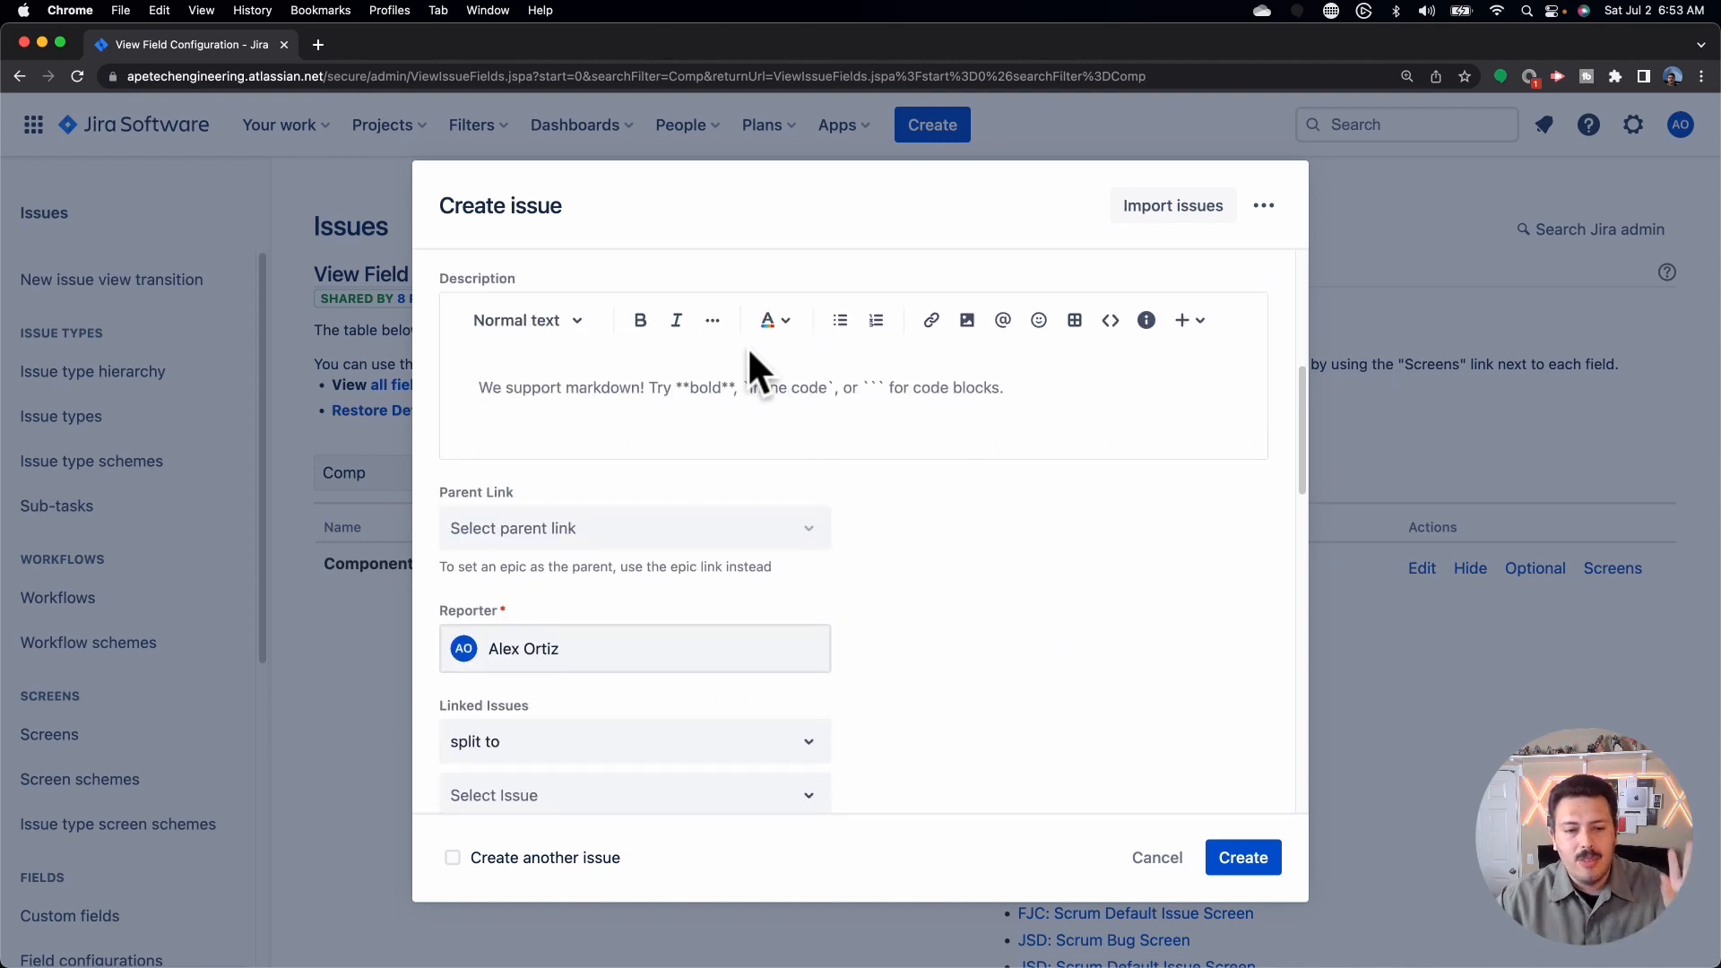
scroll(748, 346, up, 5)
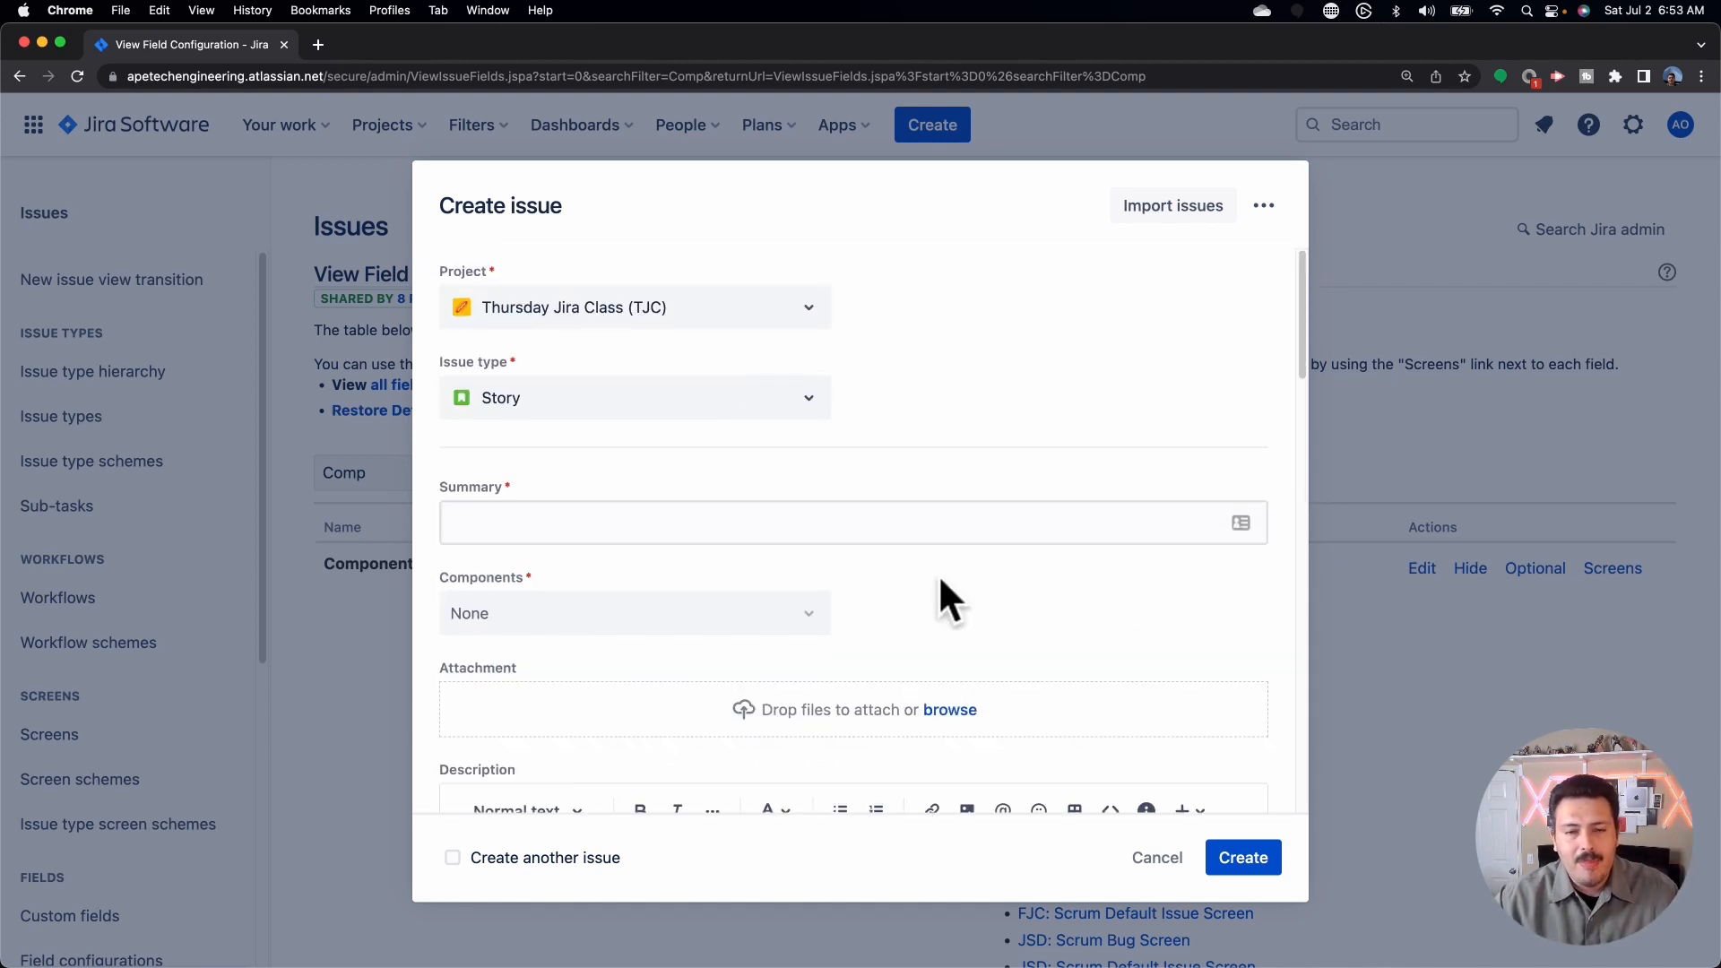
click(1145, 867)
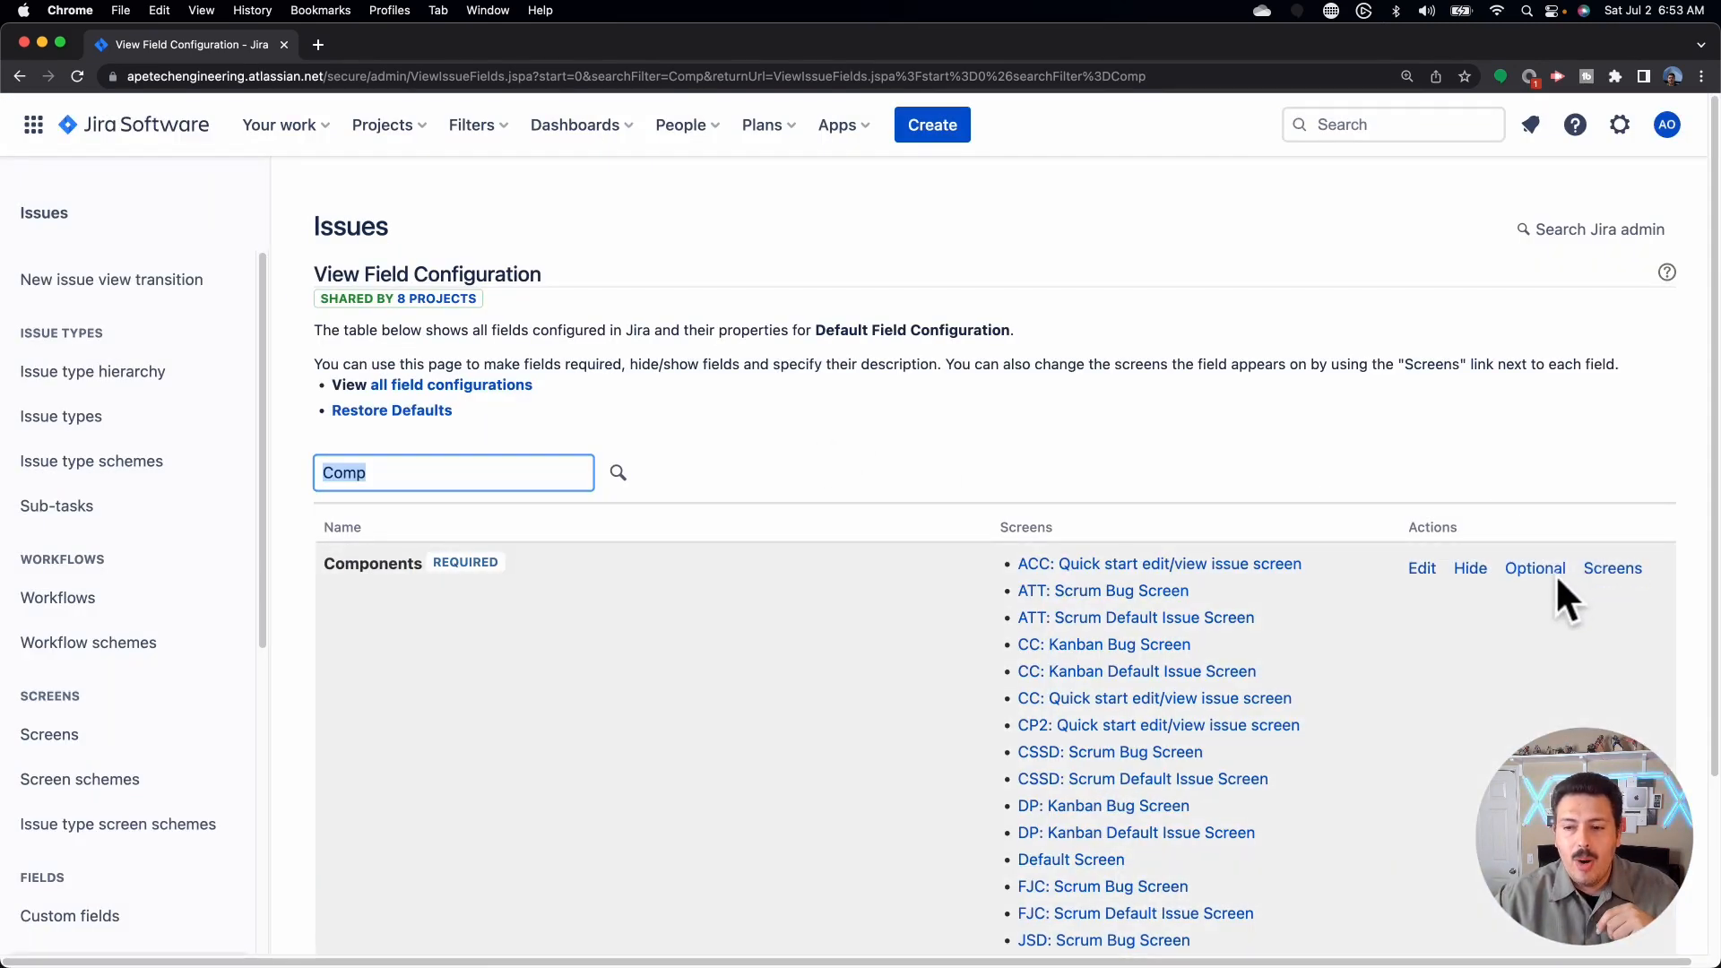
Step: Make the Components field optional again in the Default Field Configuration
click(1554, 572)
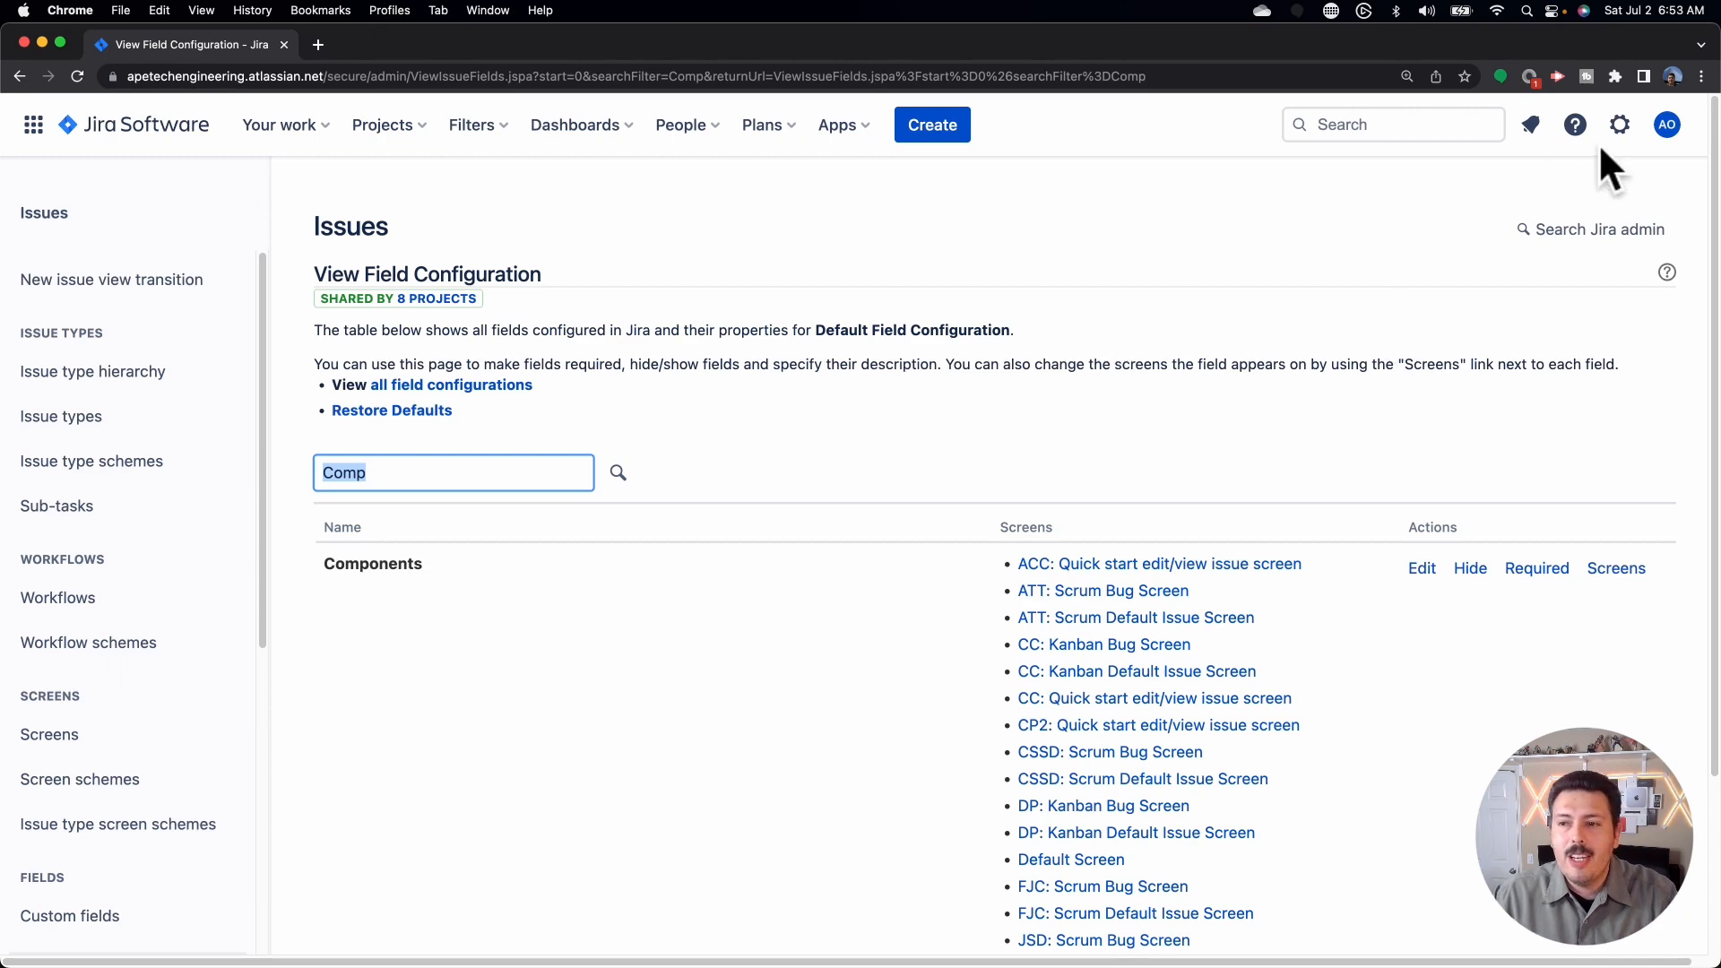
Step: Reopen the field configurations list from the issue settings and start a copy of the Default Field Configuration
click(1620, 125)
click(1168, 647)
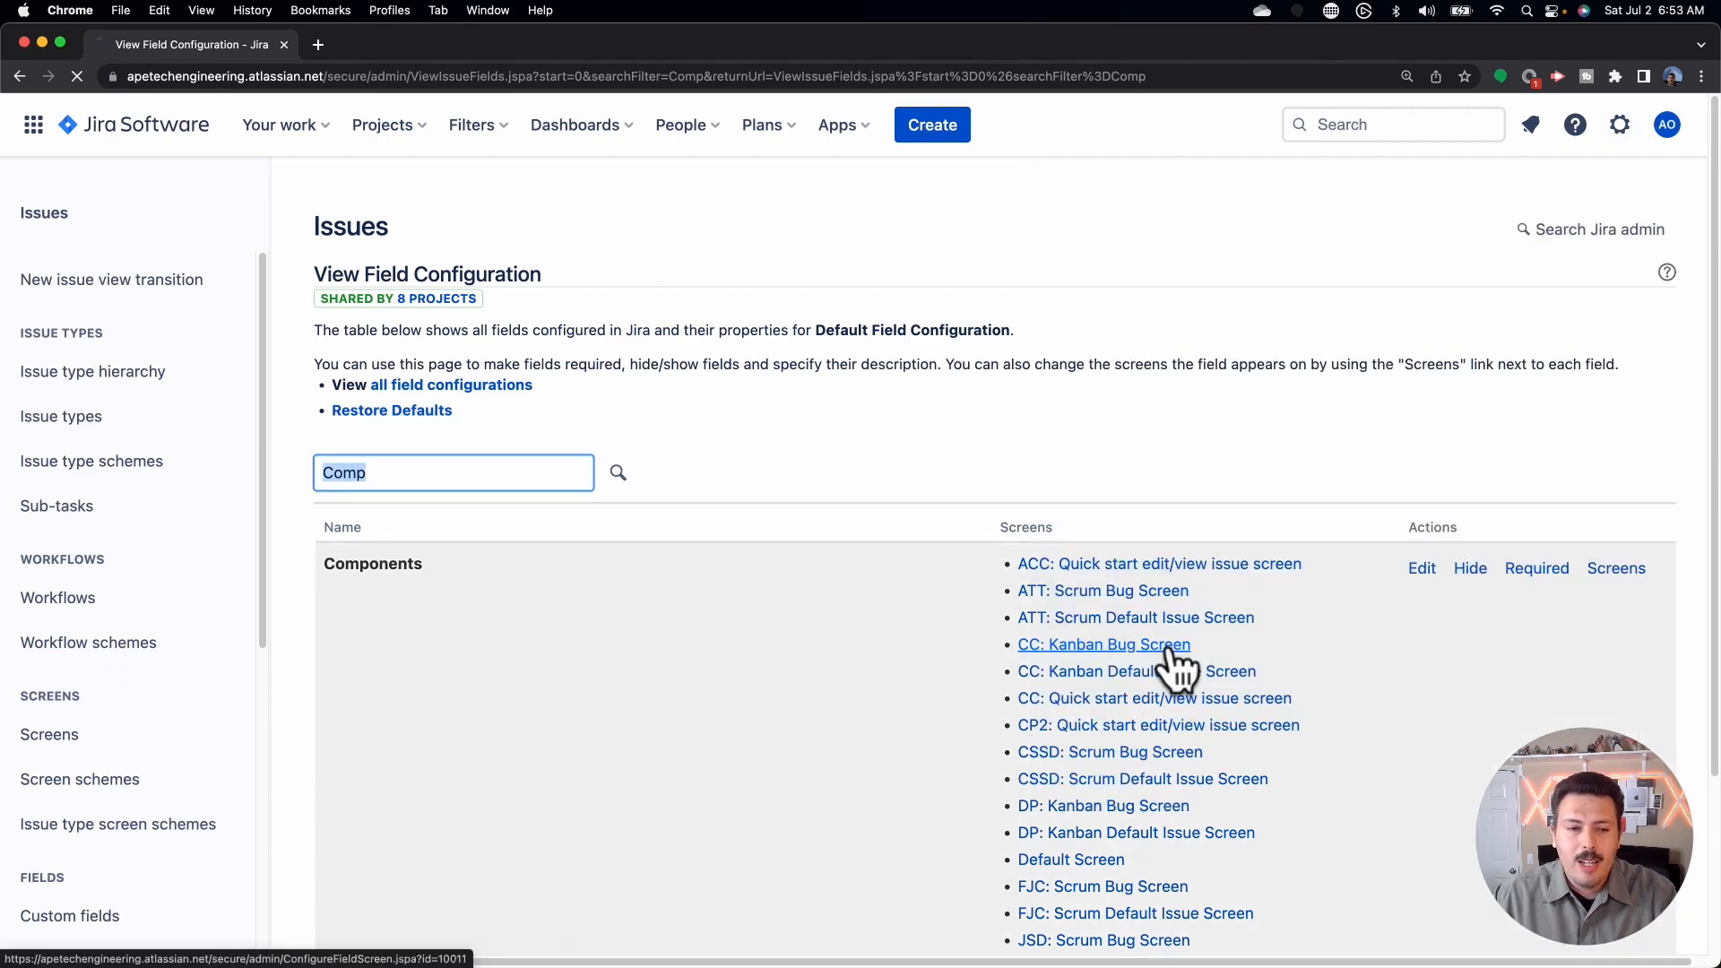
scroll(126, 680, down, 4)
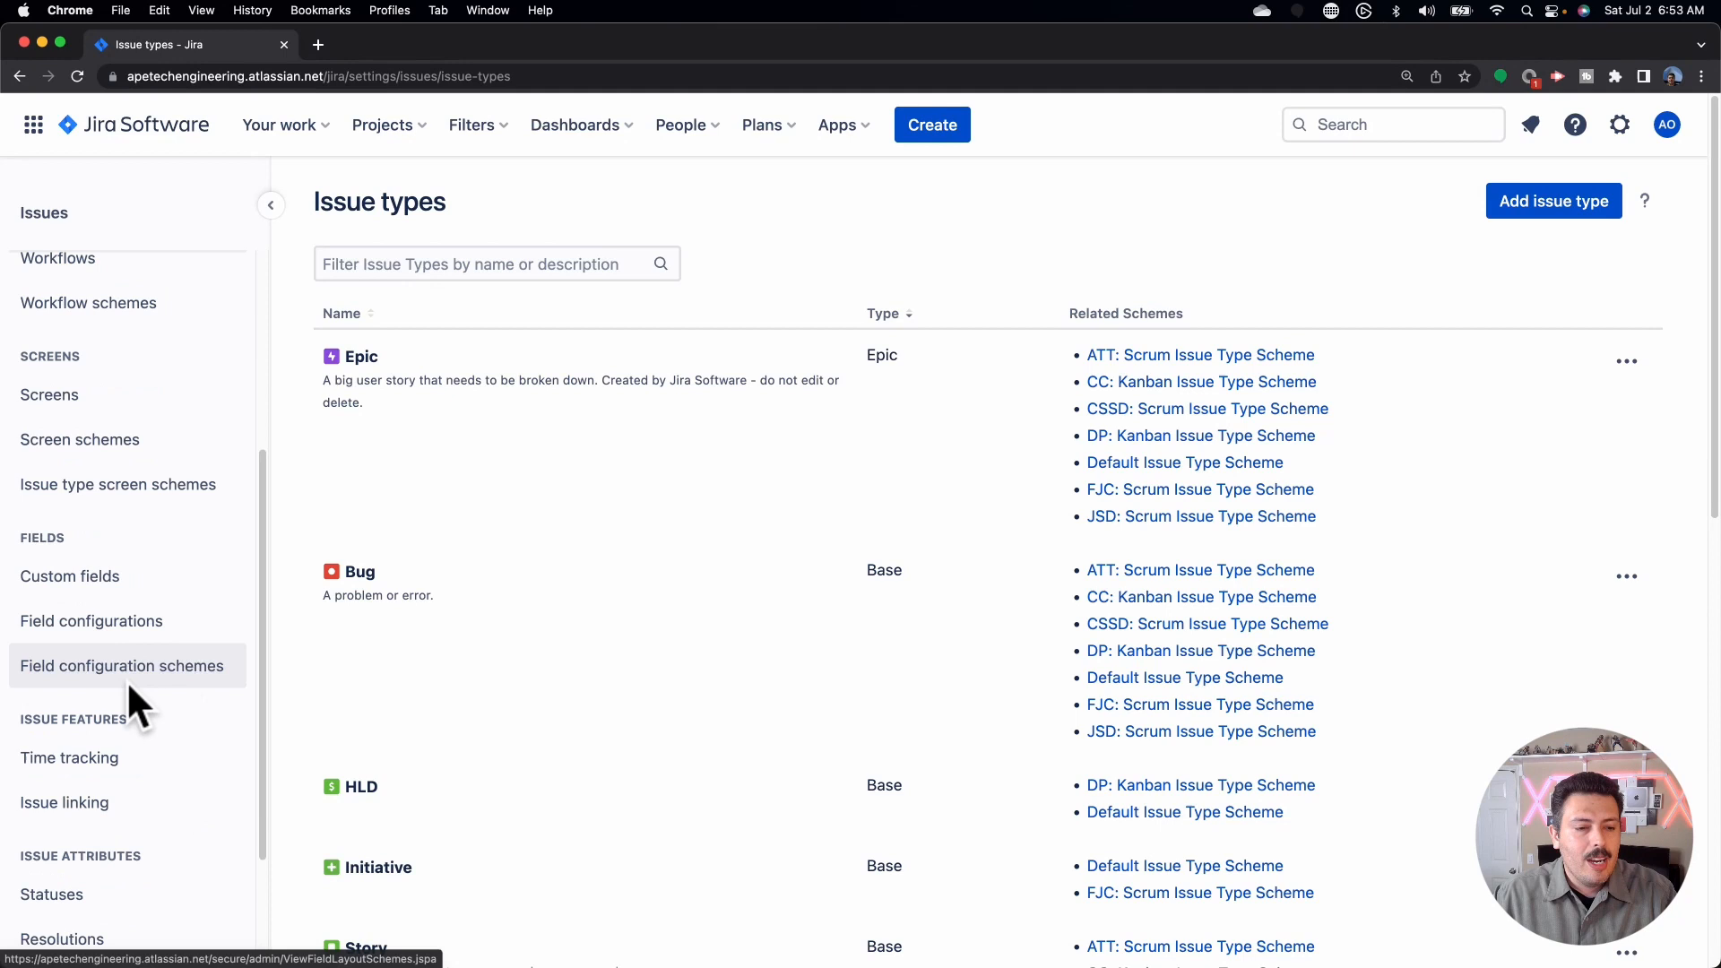
scroll(126, 680, down, 1)
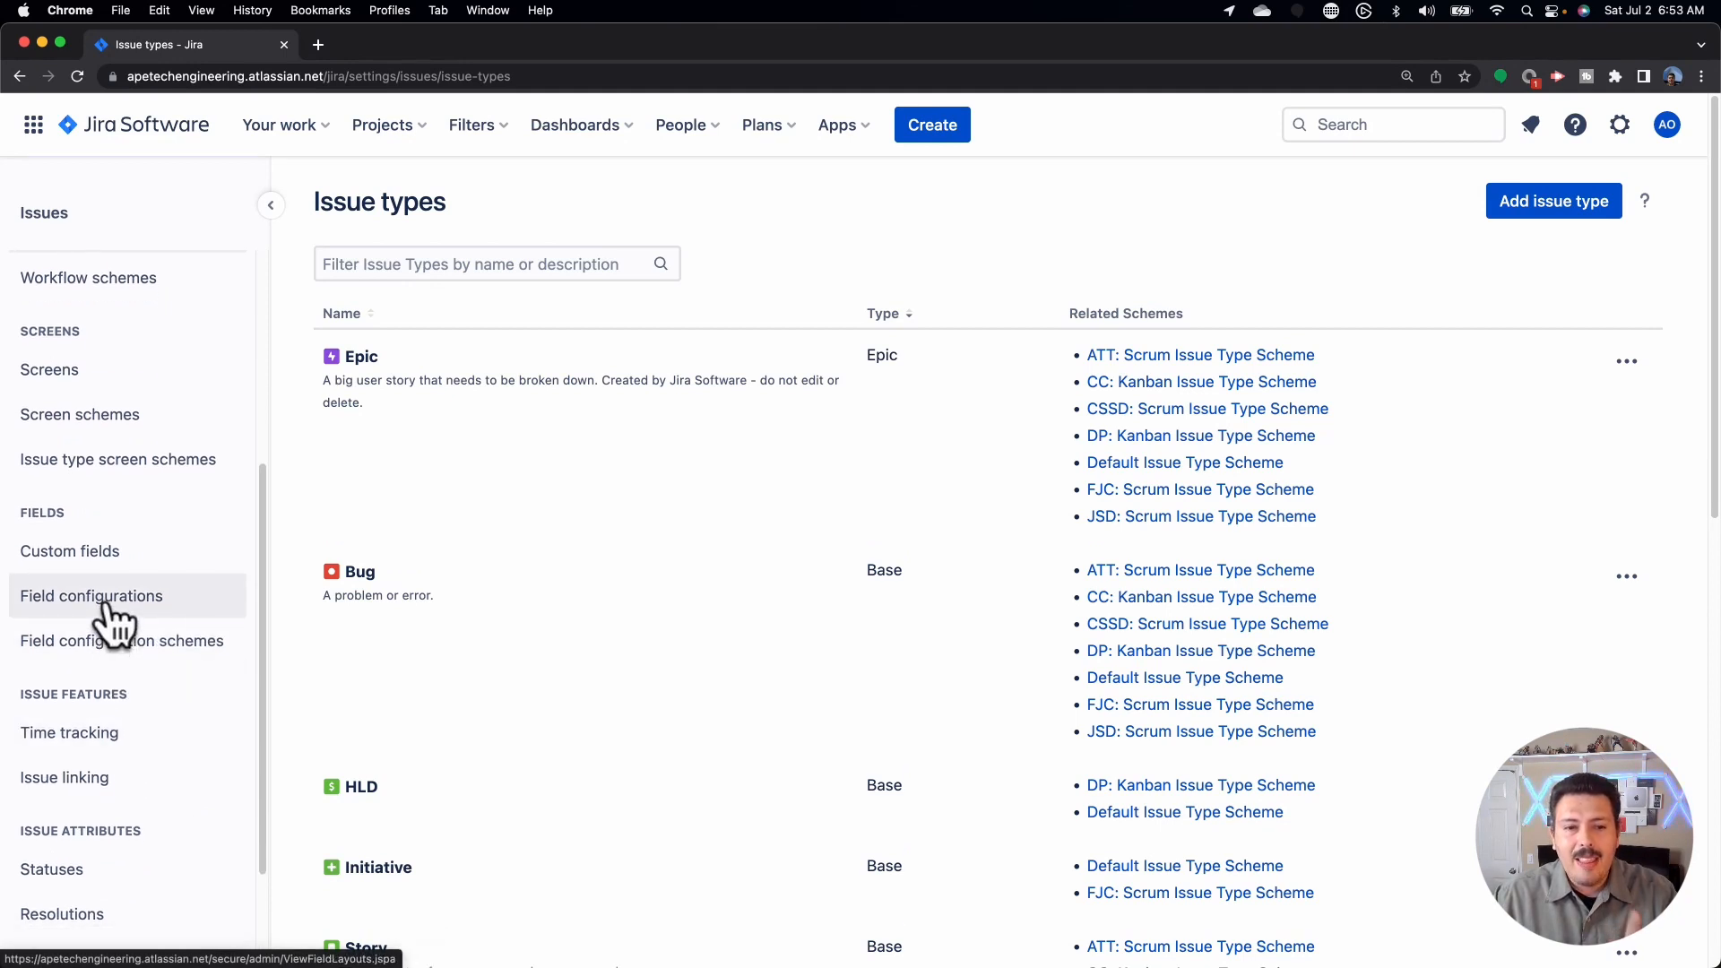
click(106, 607)
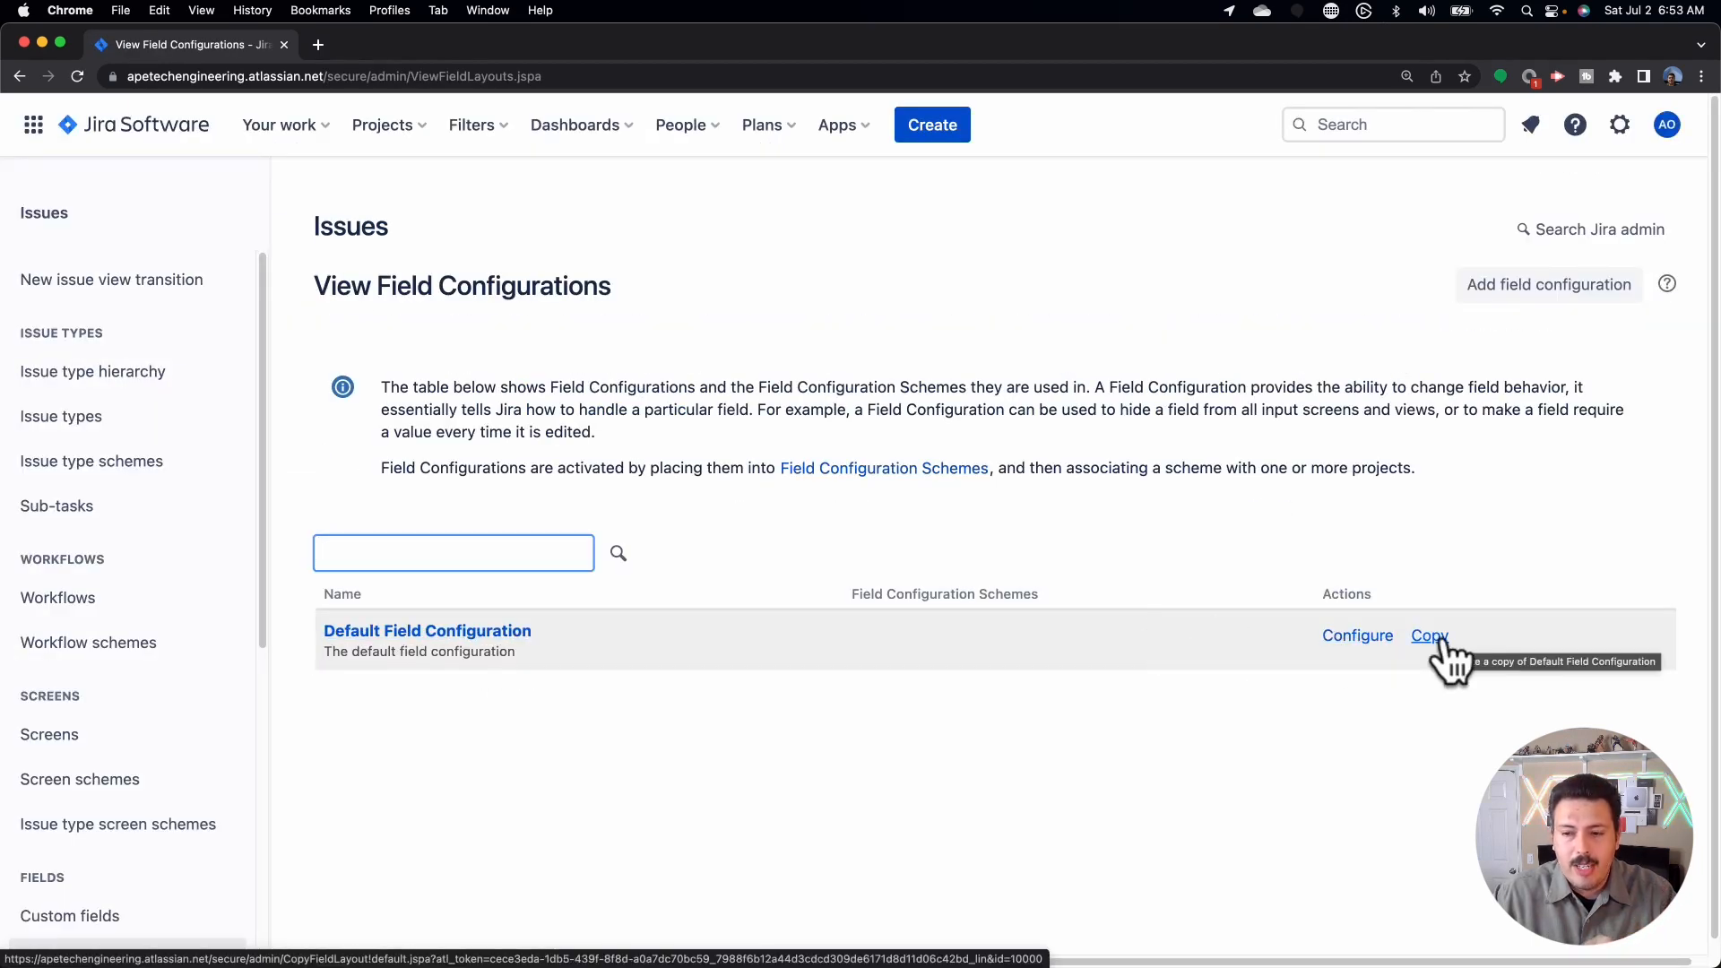
click(1434, 636)
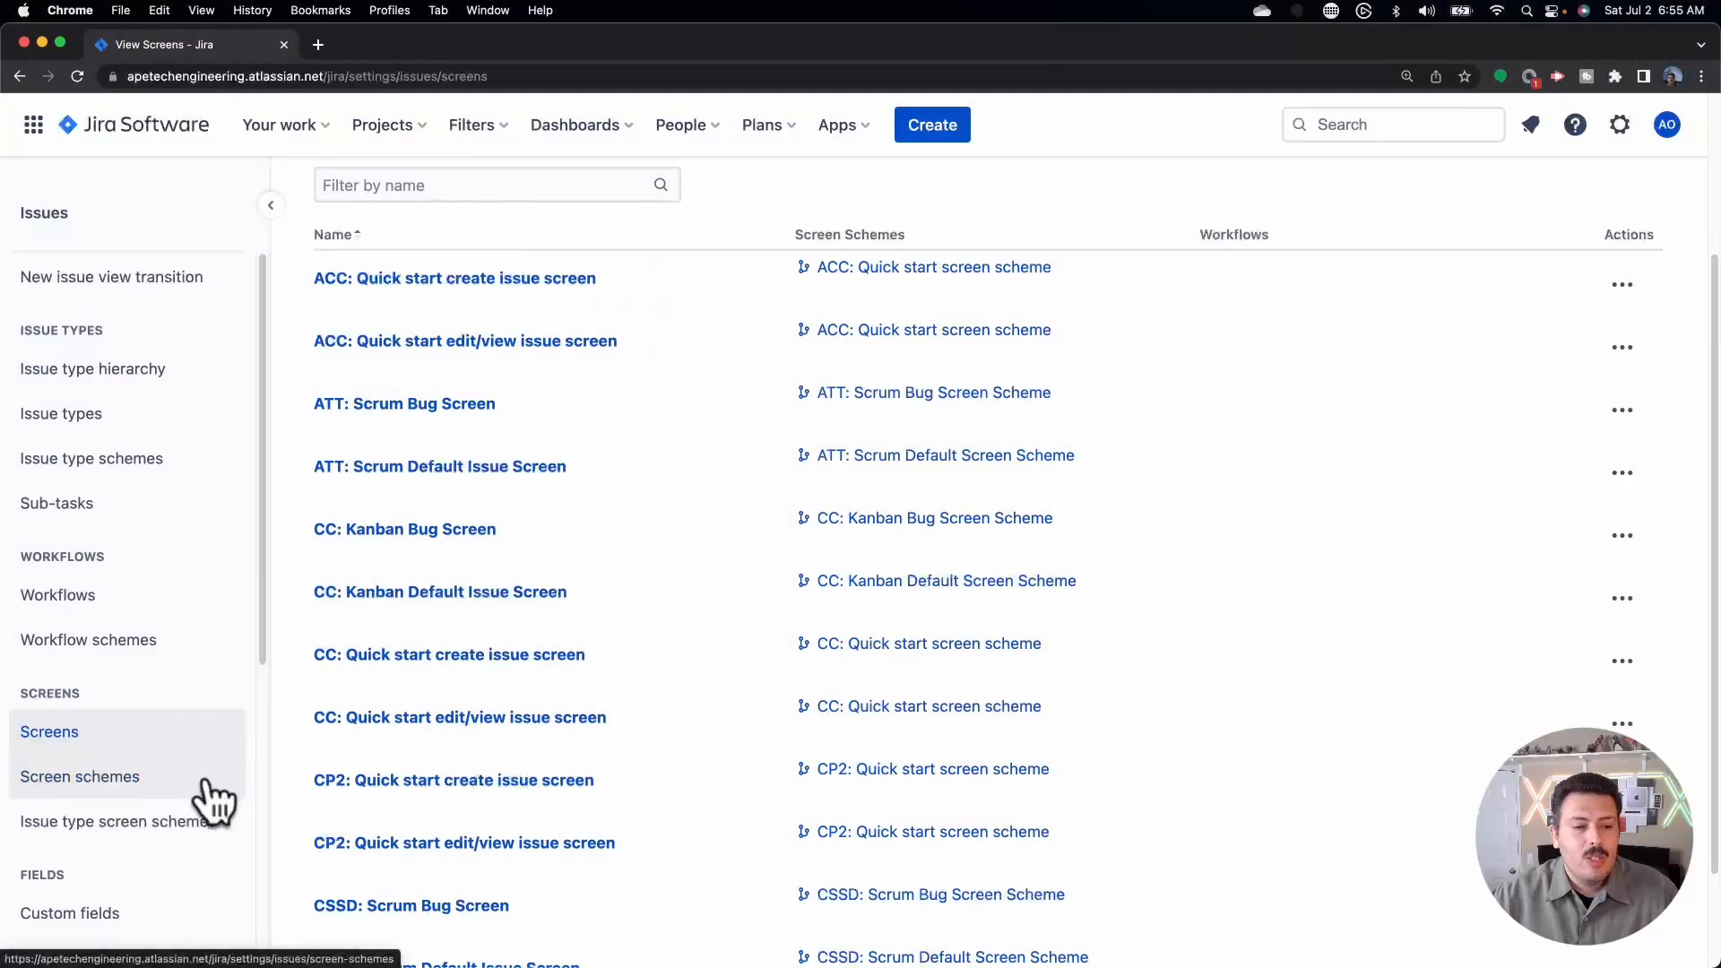
Step: Go to the field configurations and copy the Default Field Configuration under the name "Team A Story Default Field Configuration"
scroll(215, 800, down, 5)
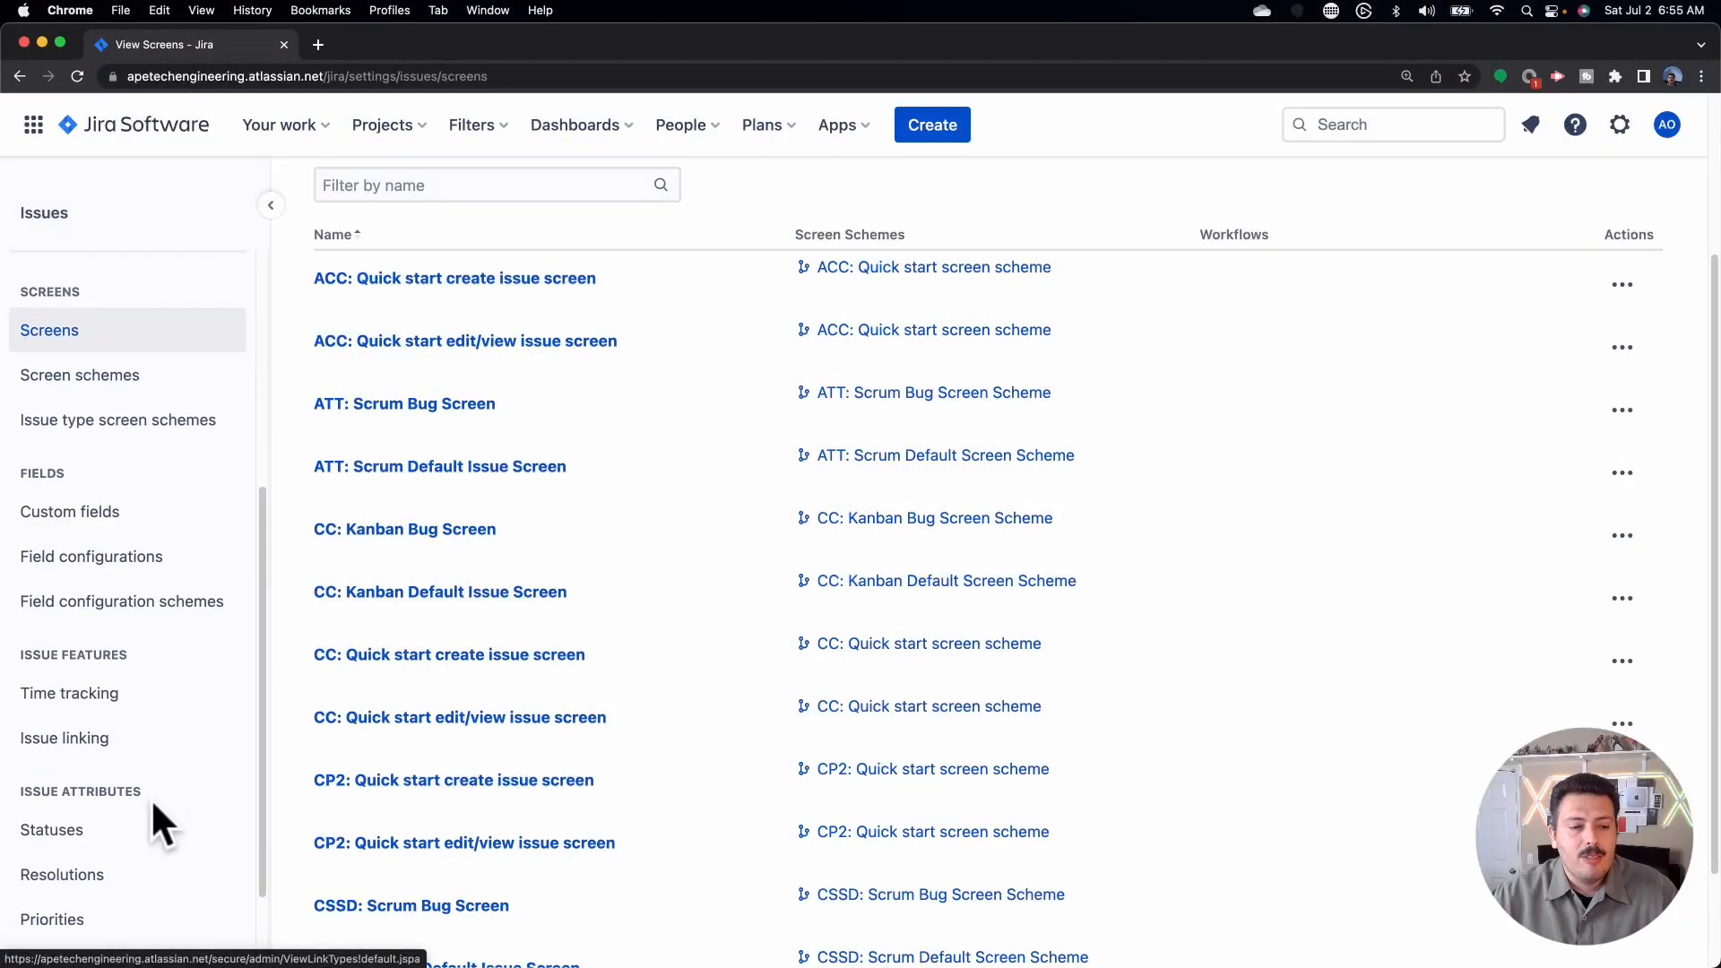
click(114, 557)
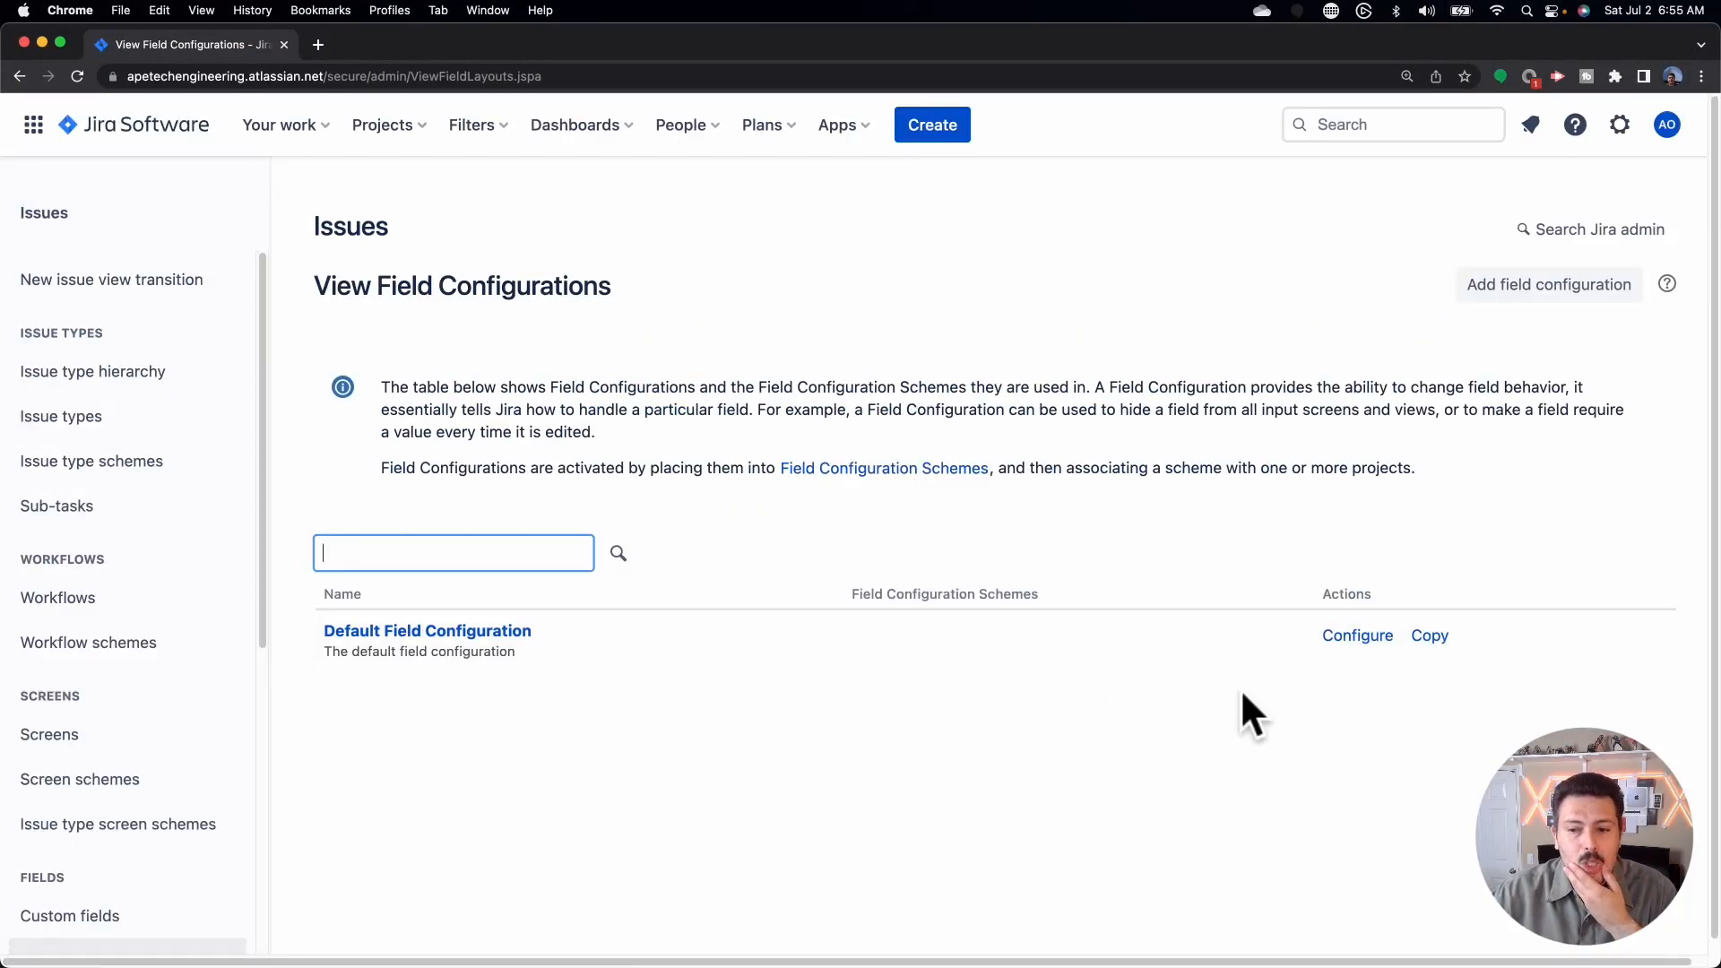
click(1431, 636)
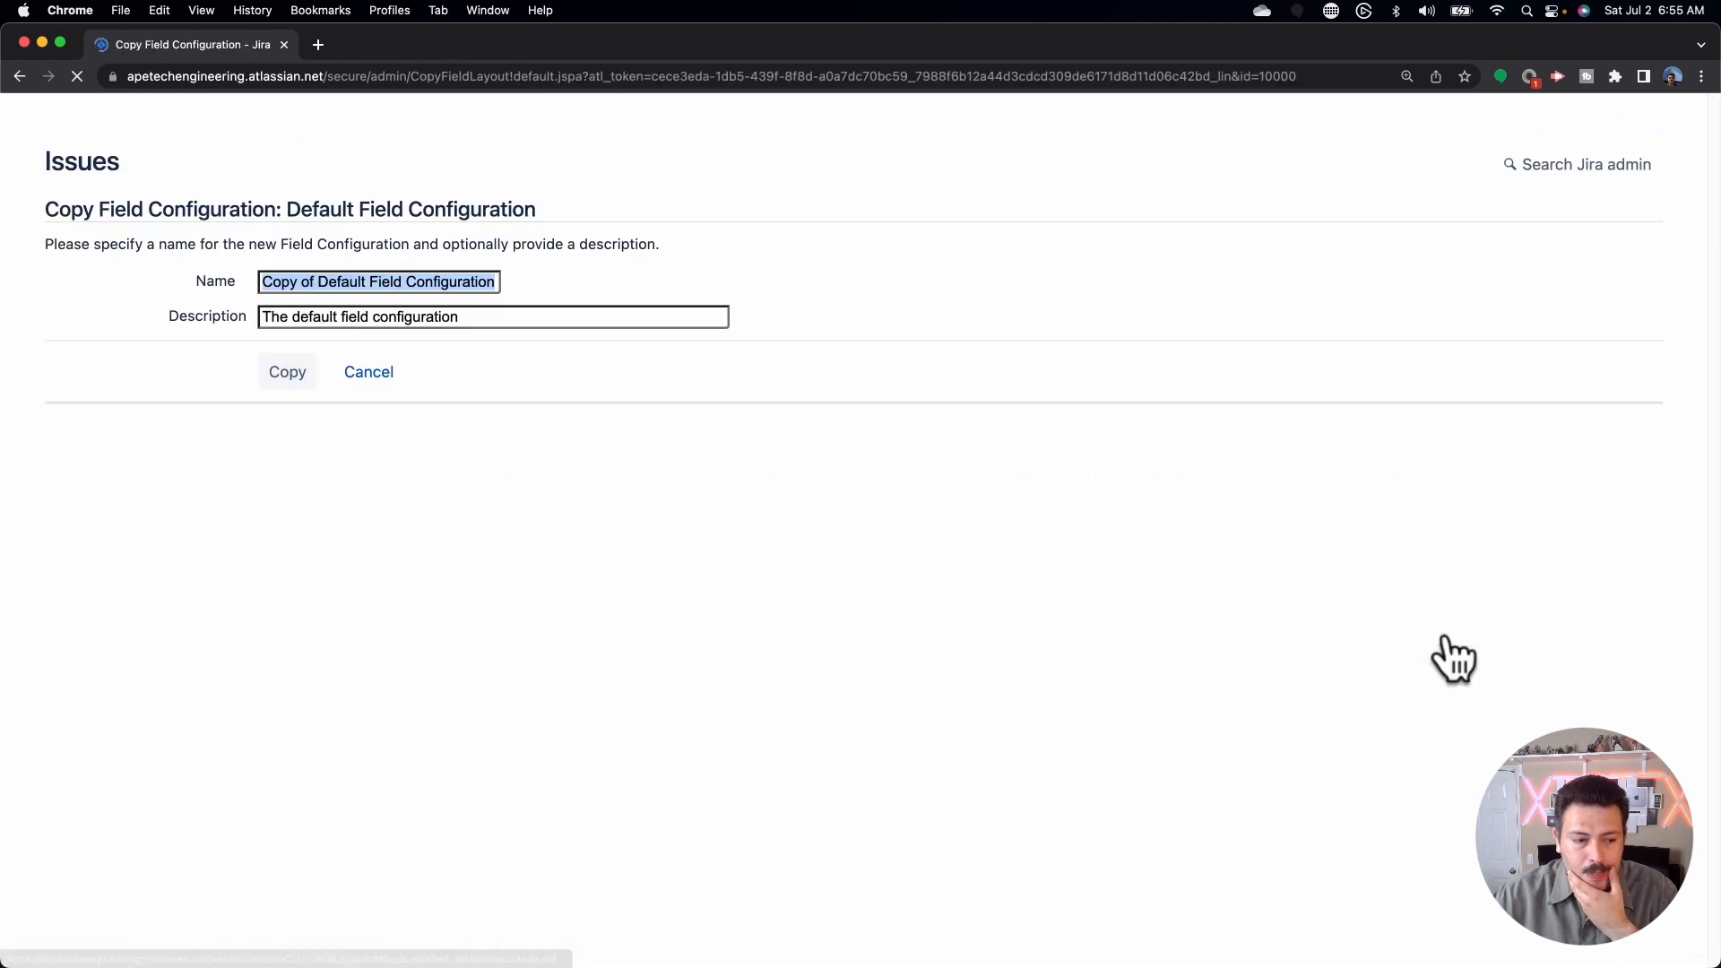
click(564, 347)
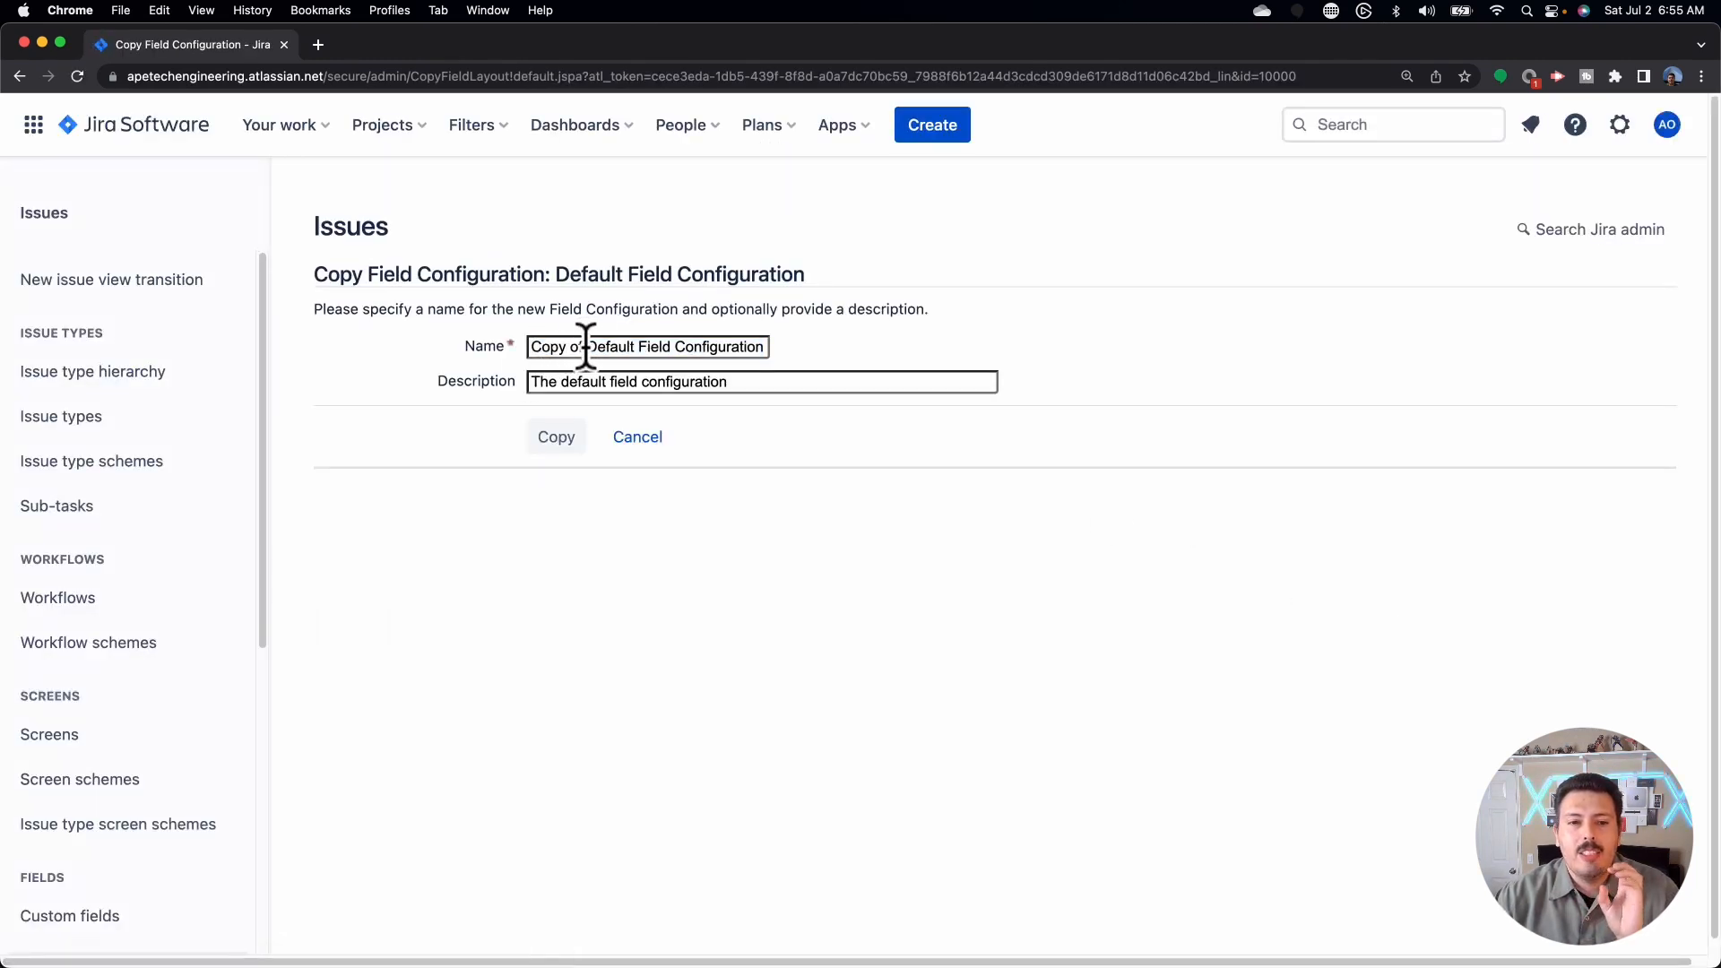
drag(585, 346, 529, 346)
key(BackSpace)
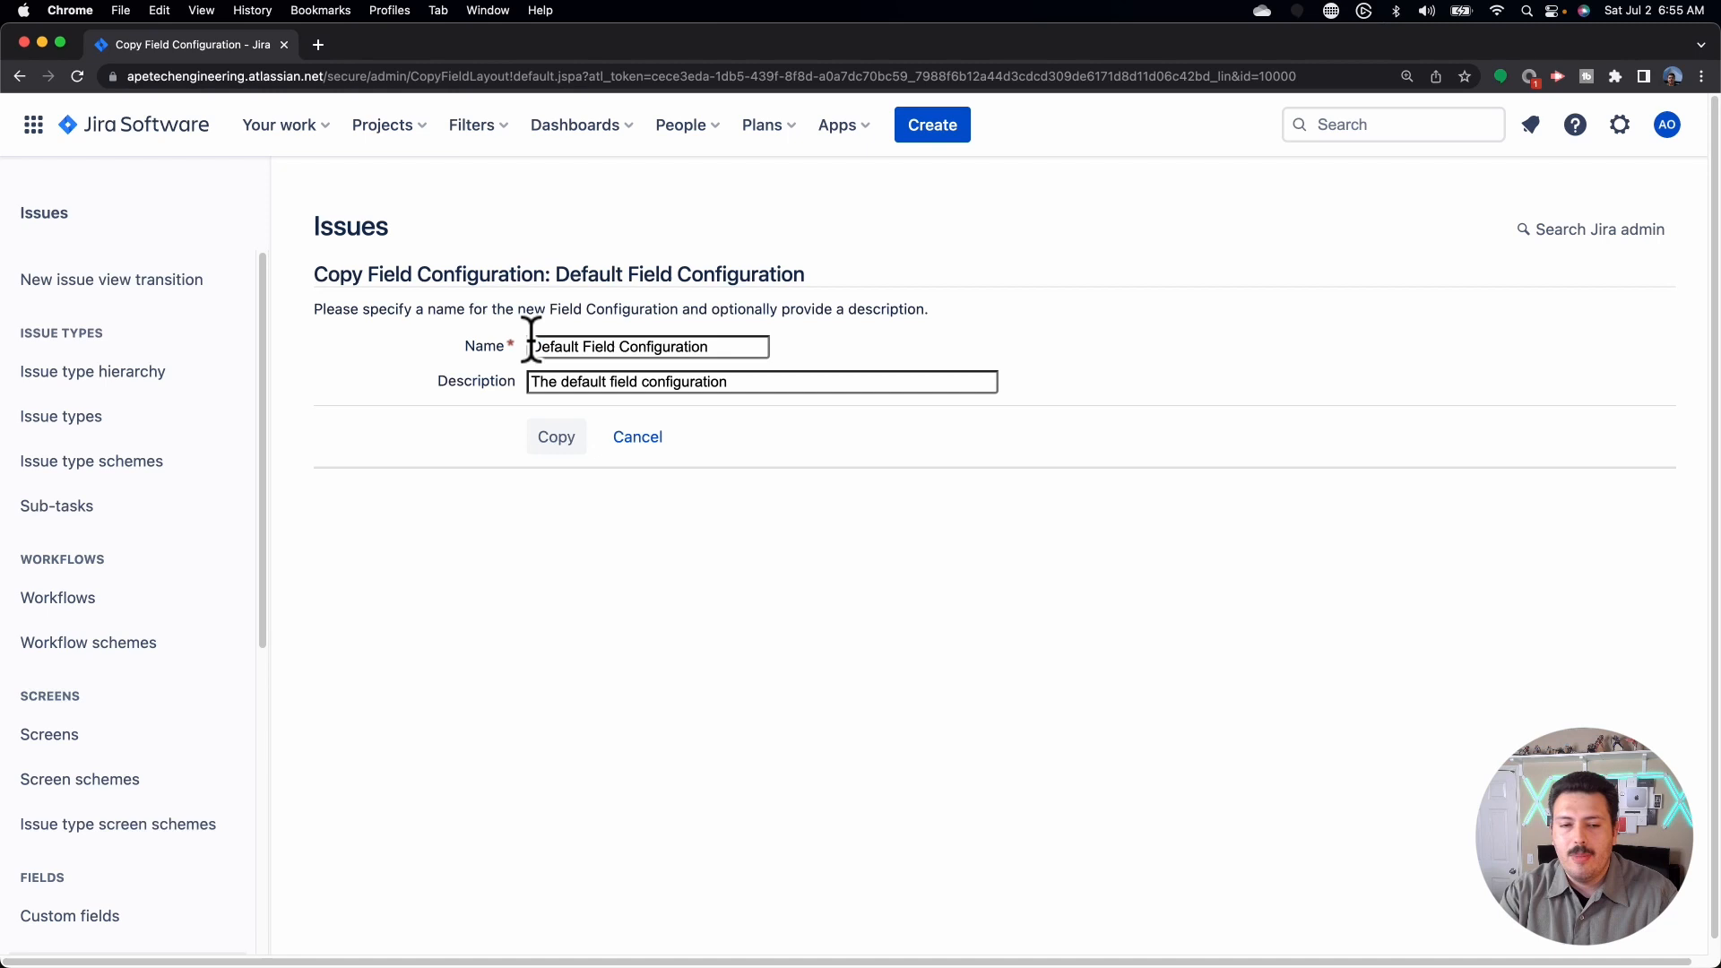
text(Team A)
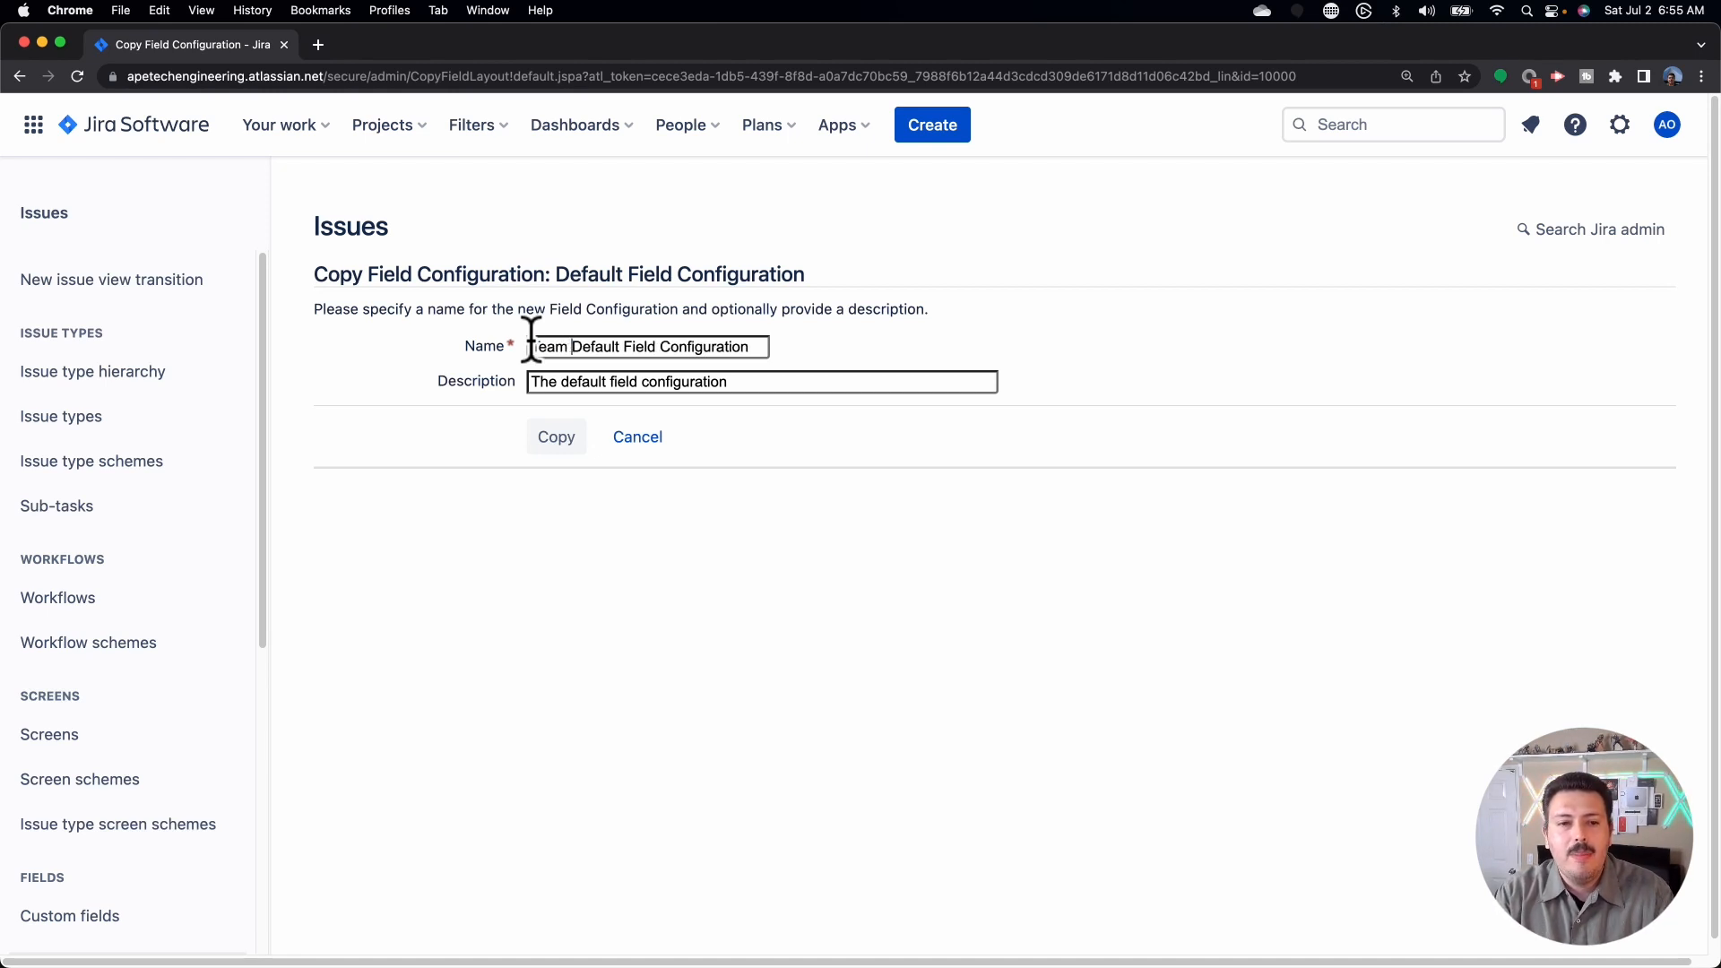
text( S)
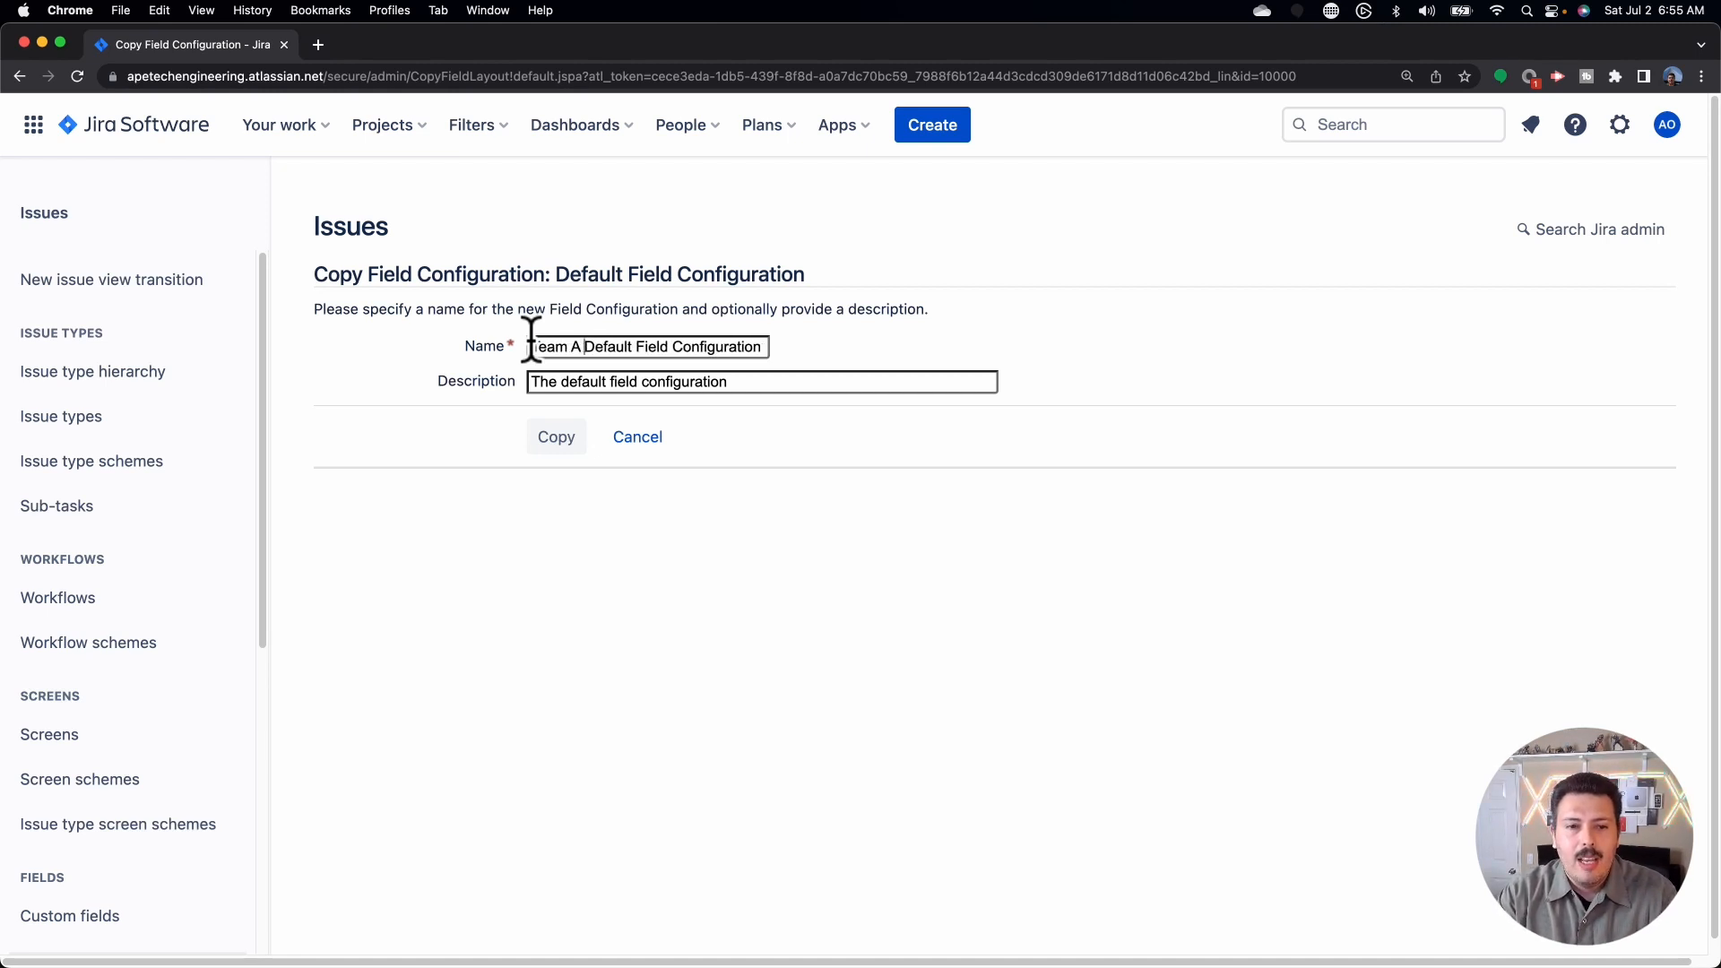
text(tory)
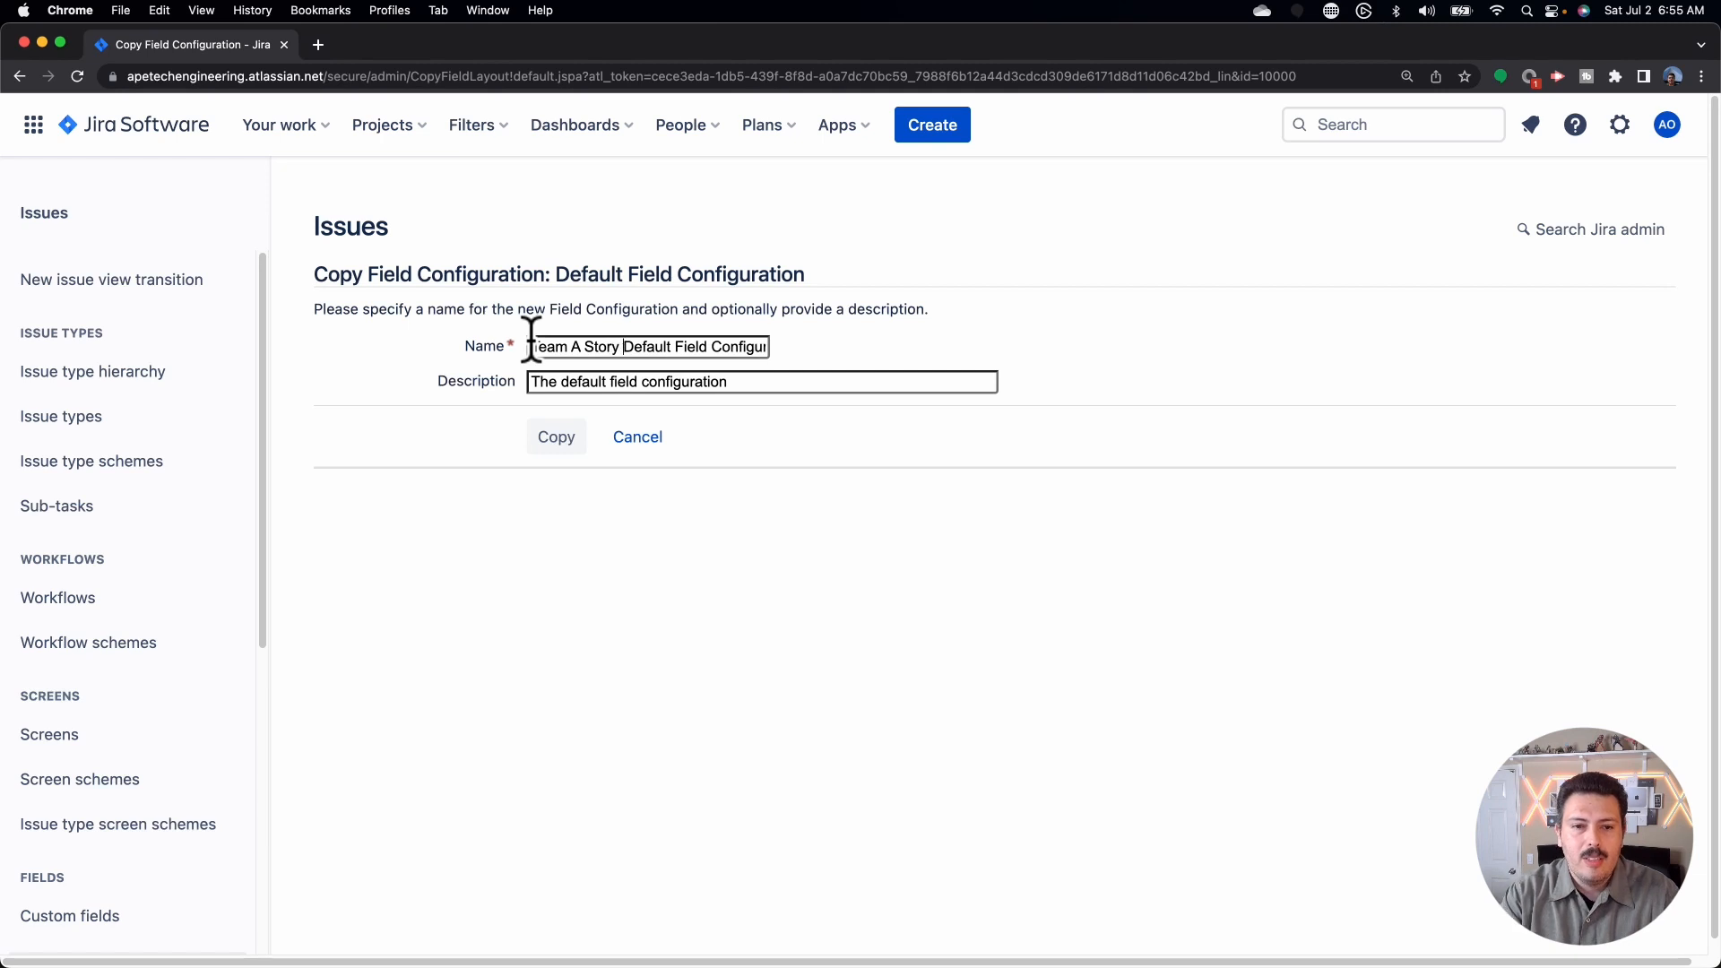
click(580, 434)
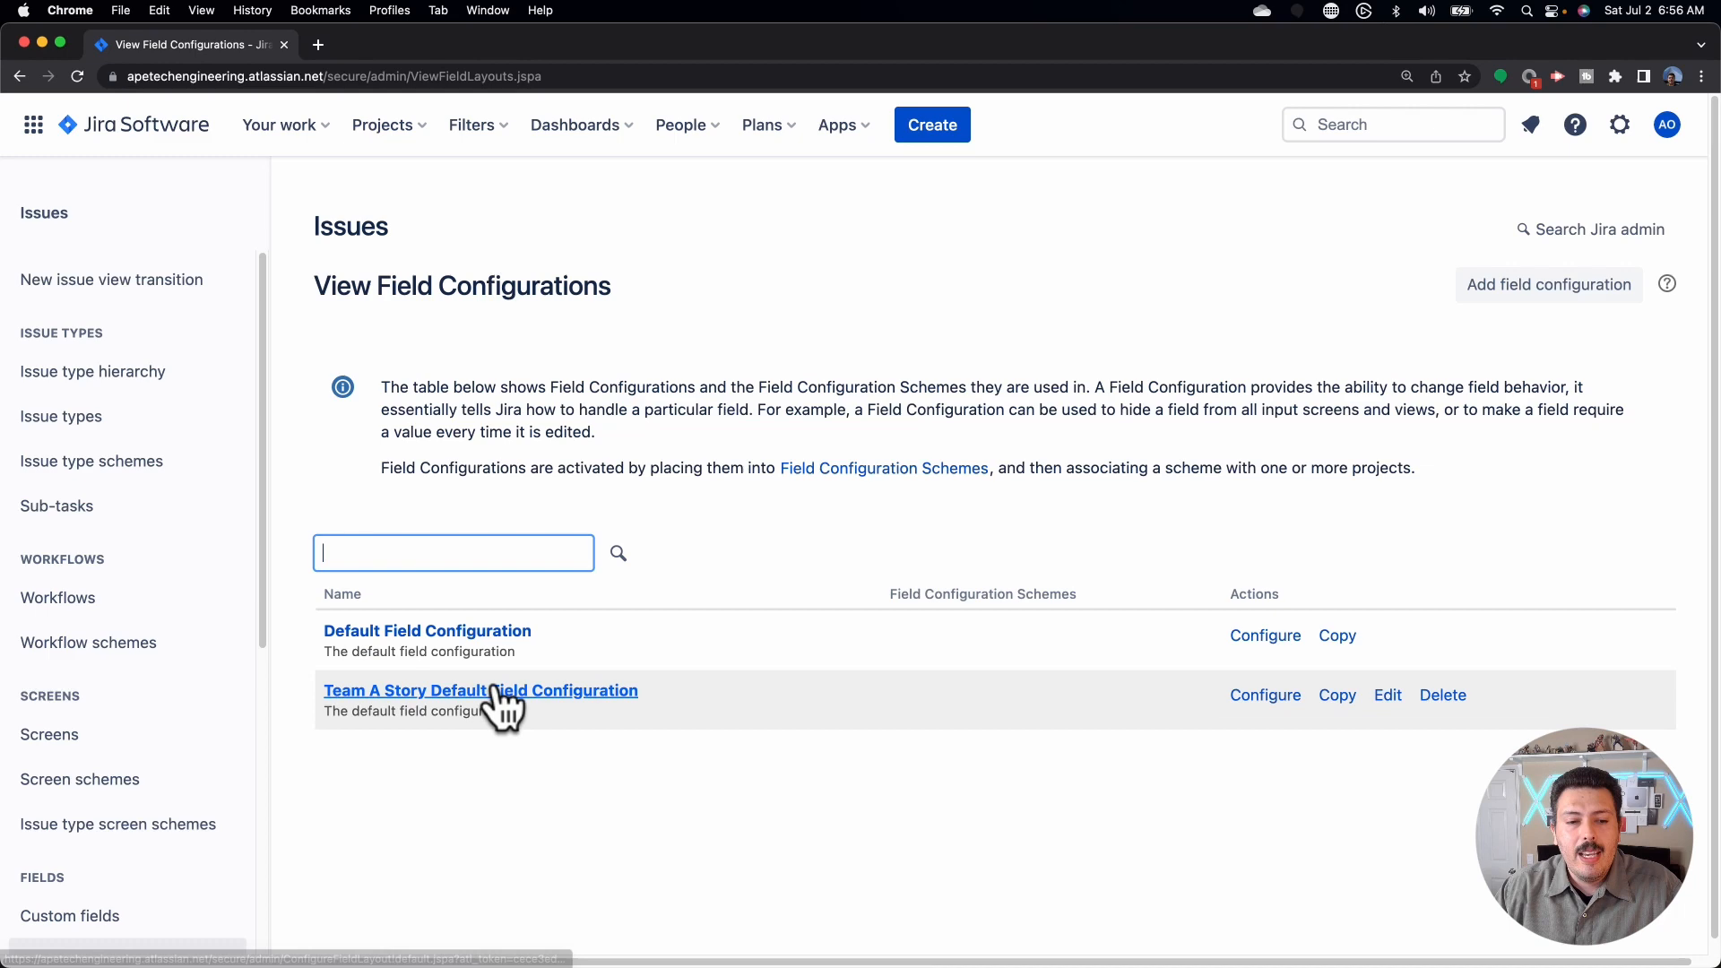
Step: Open the Team A Story Default Field Configuration and search its fields for "Comp"
click(442, 694)
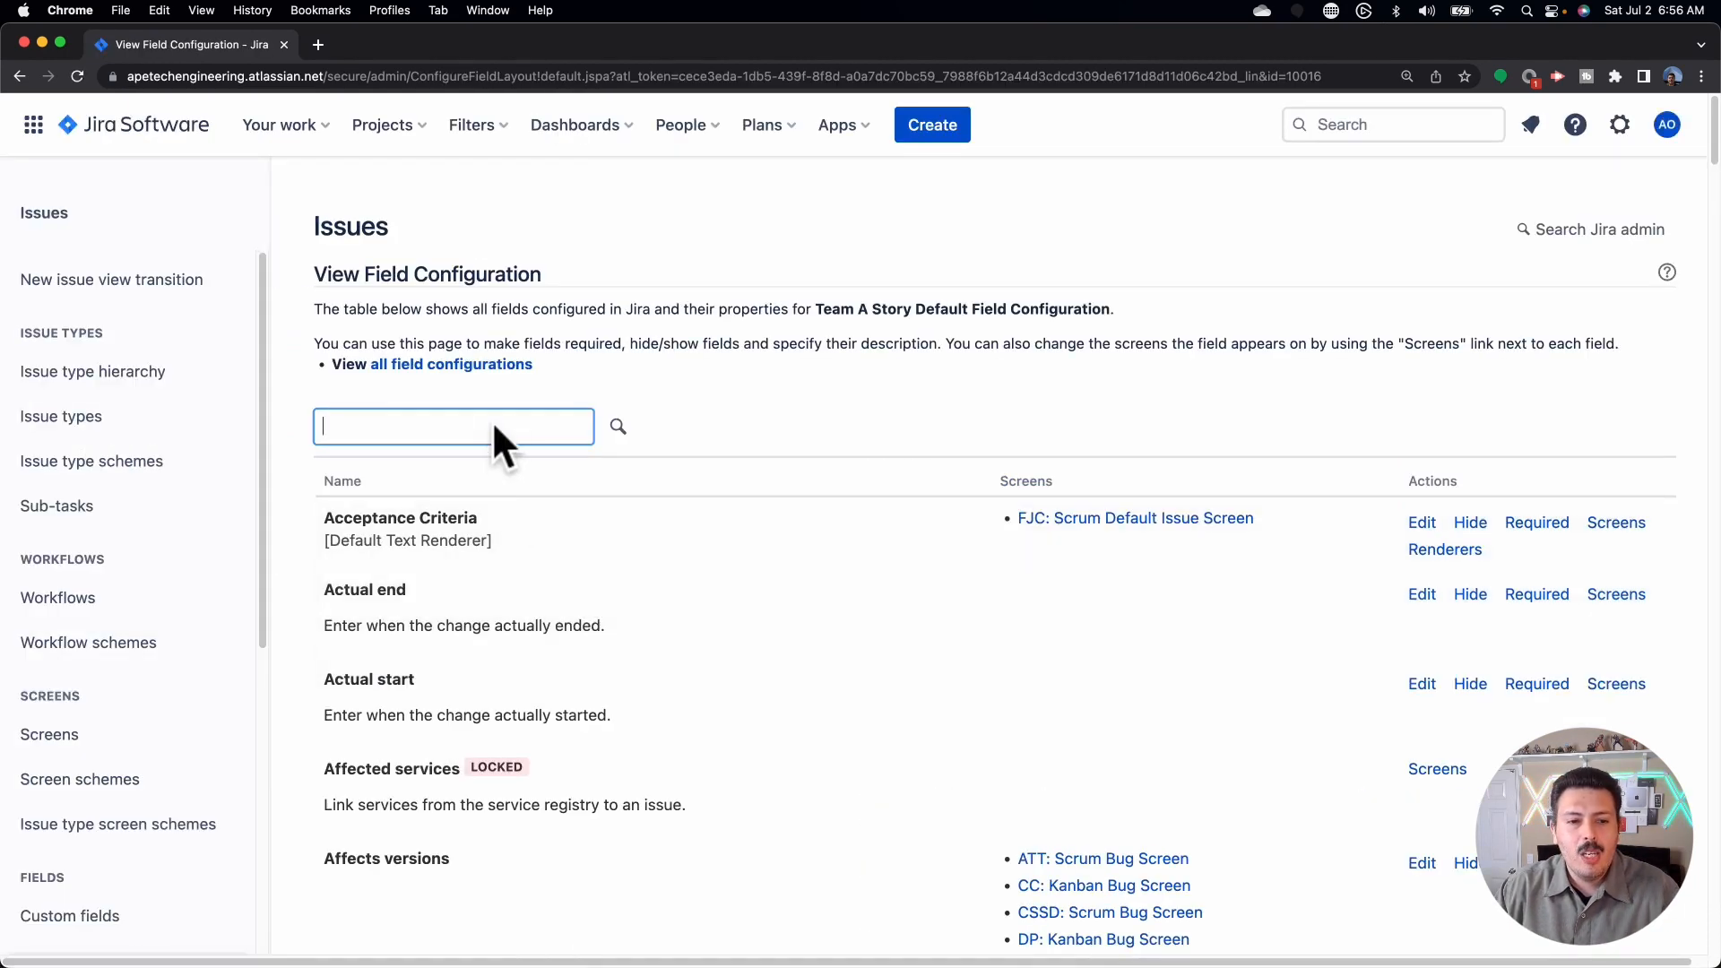
text(Compe)
key(BackSpace)
key(Return)
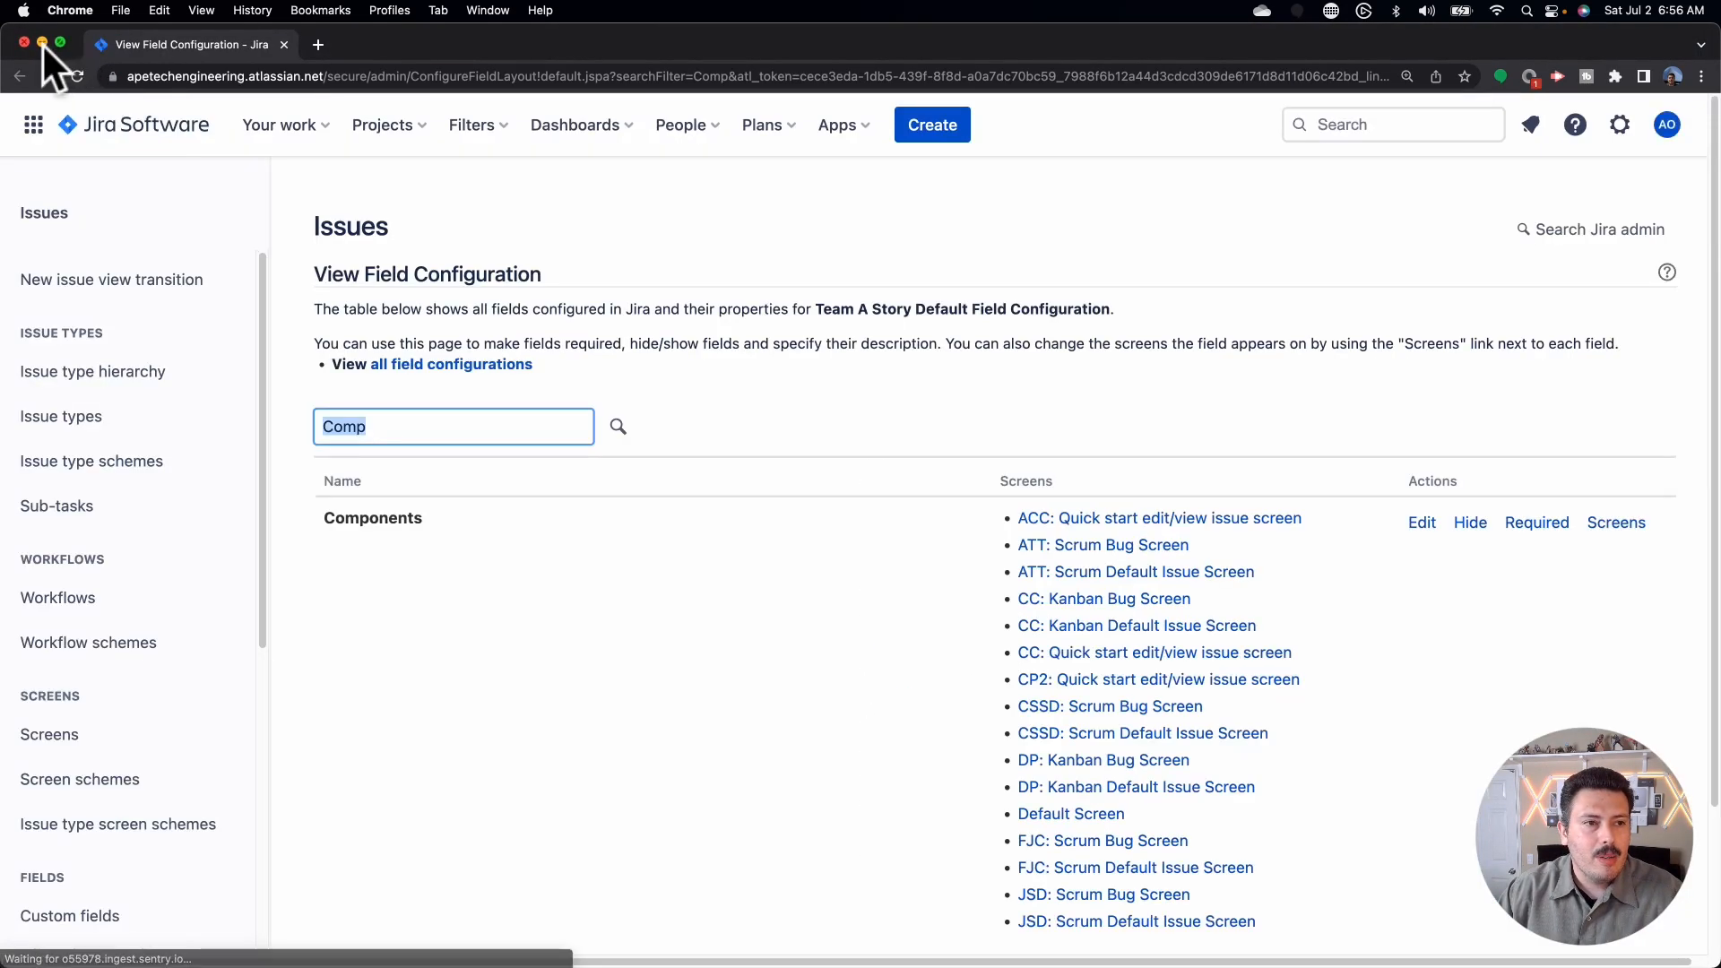
Step: Filter the Team A Story Default Field Configuration by "Comp" and make the Components field required
click(23, 40)
click(557, 410)
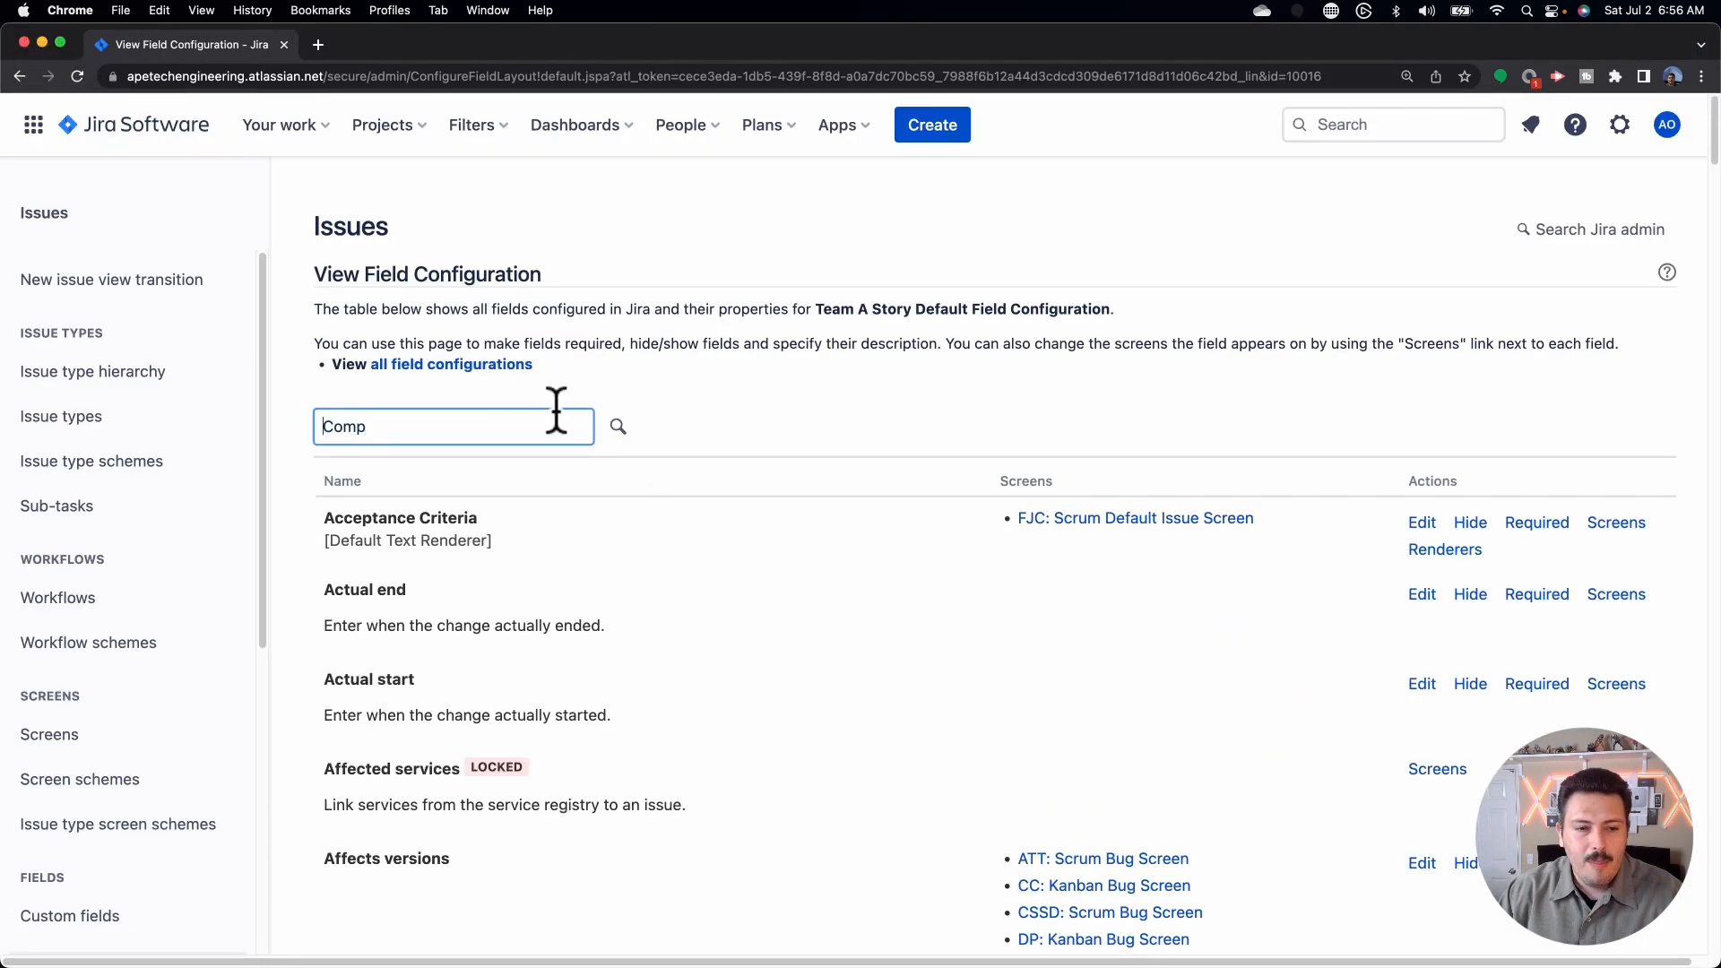
key(Return)
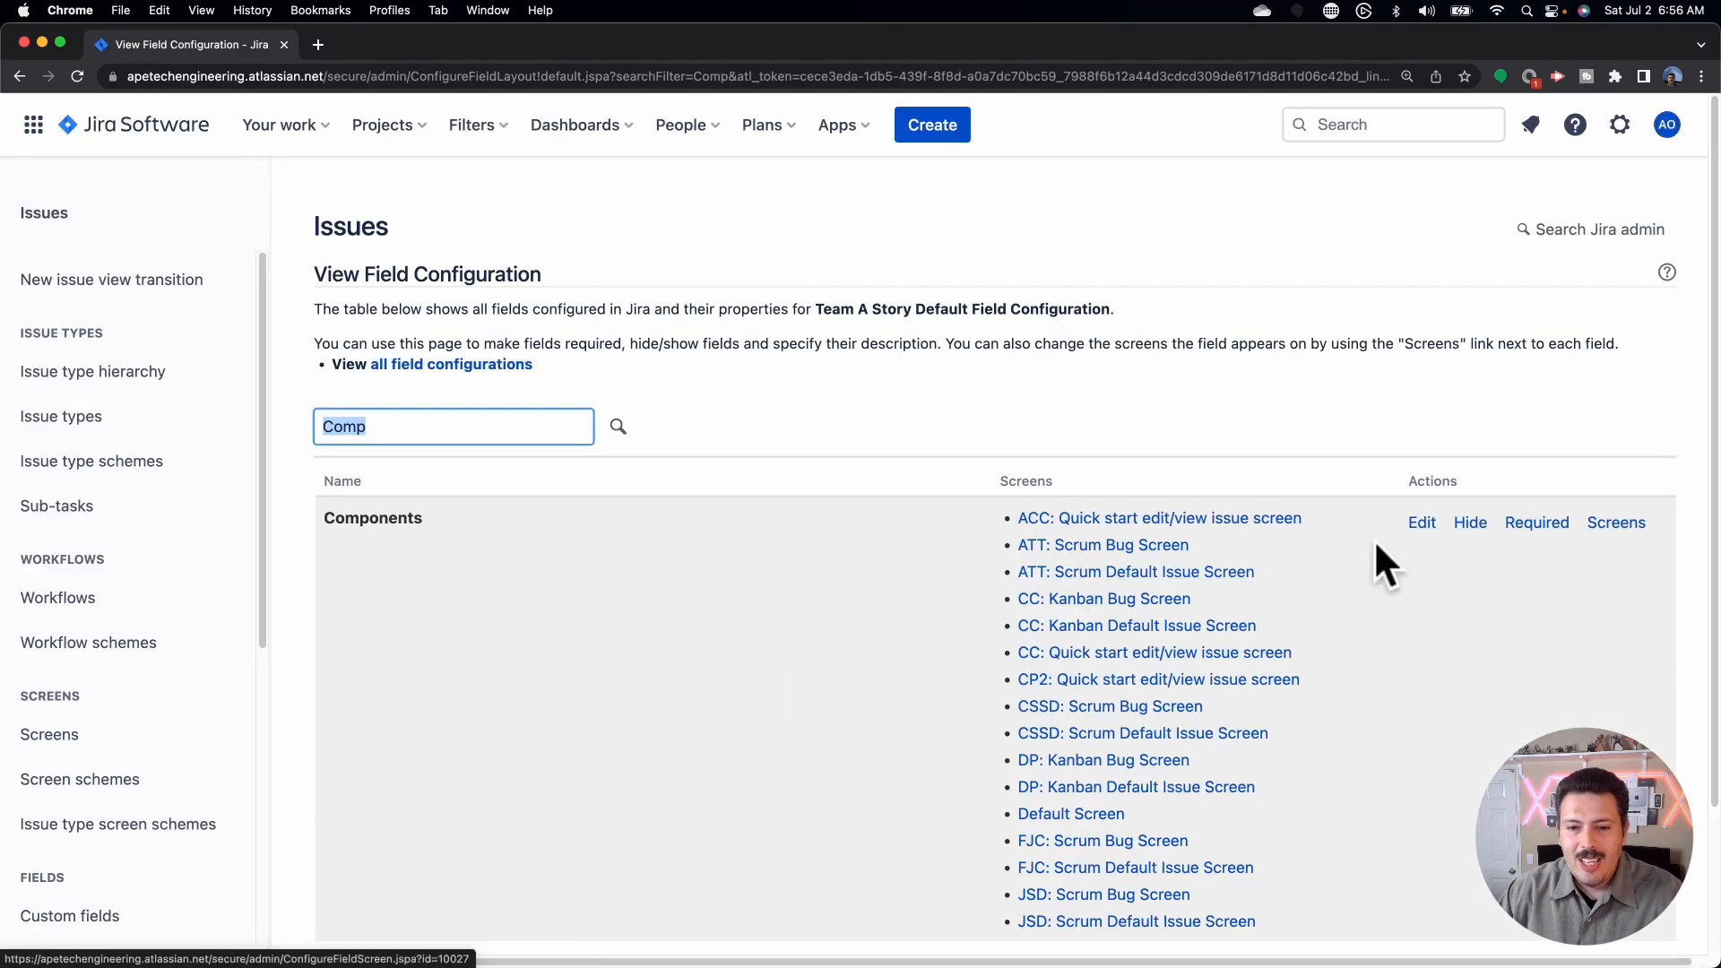
click(1532, 529)
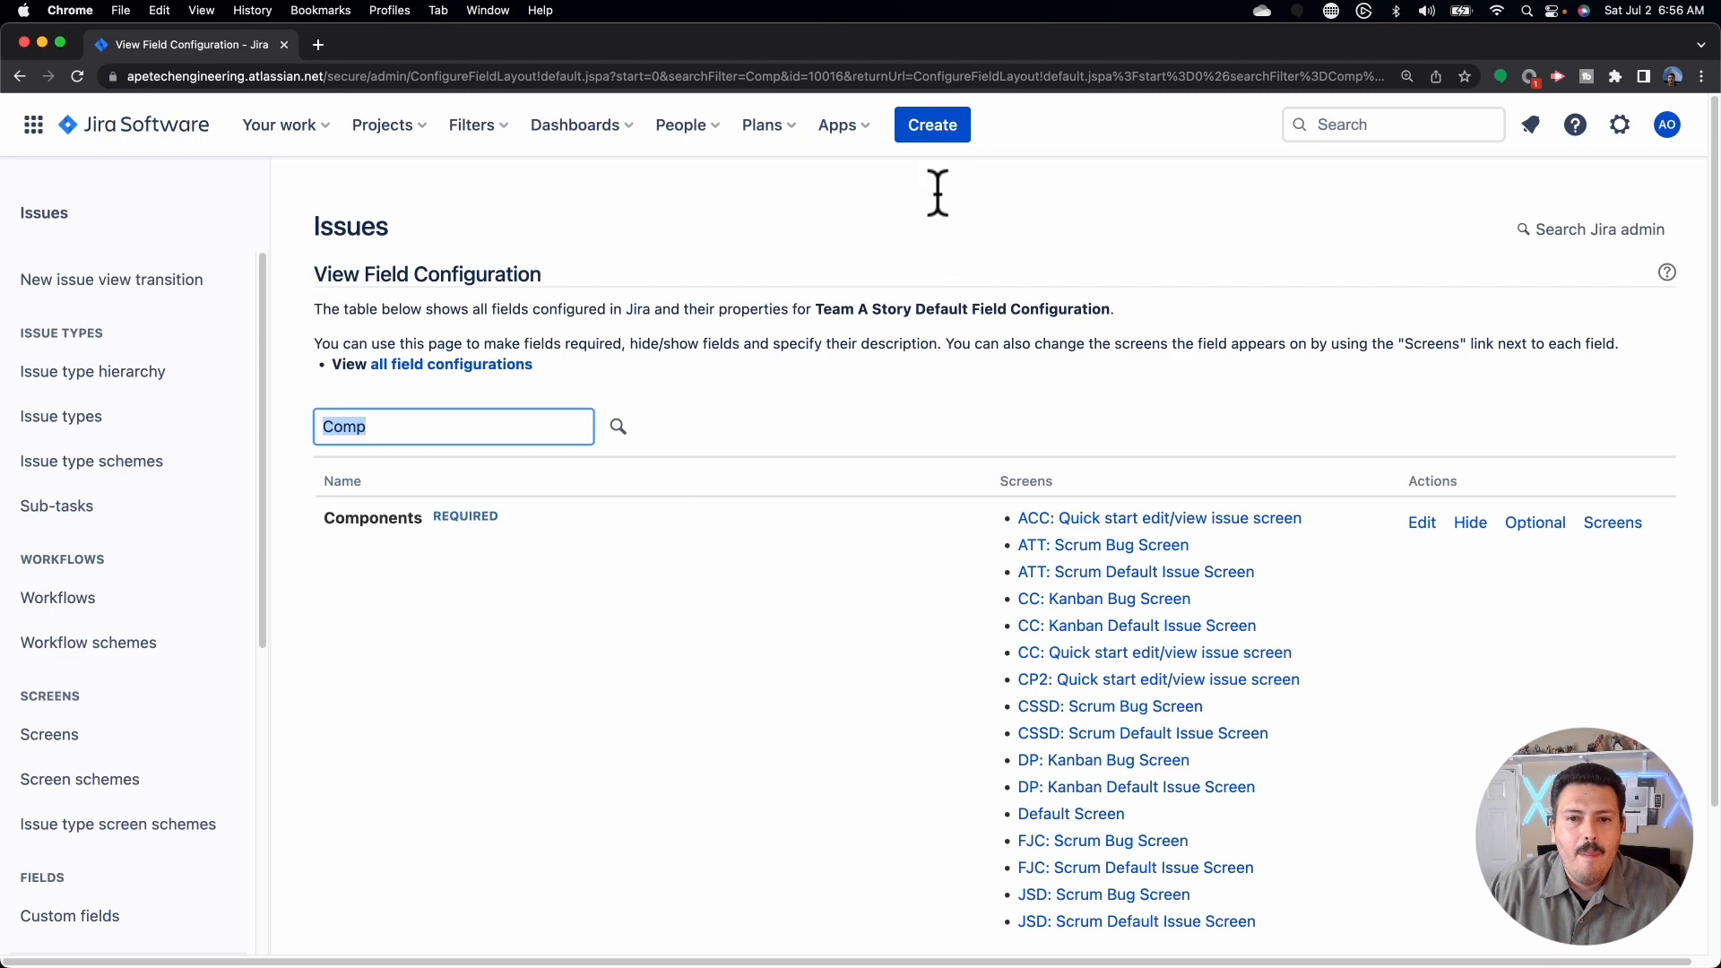
click(930, 127)
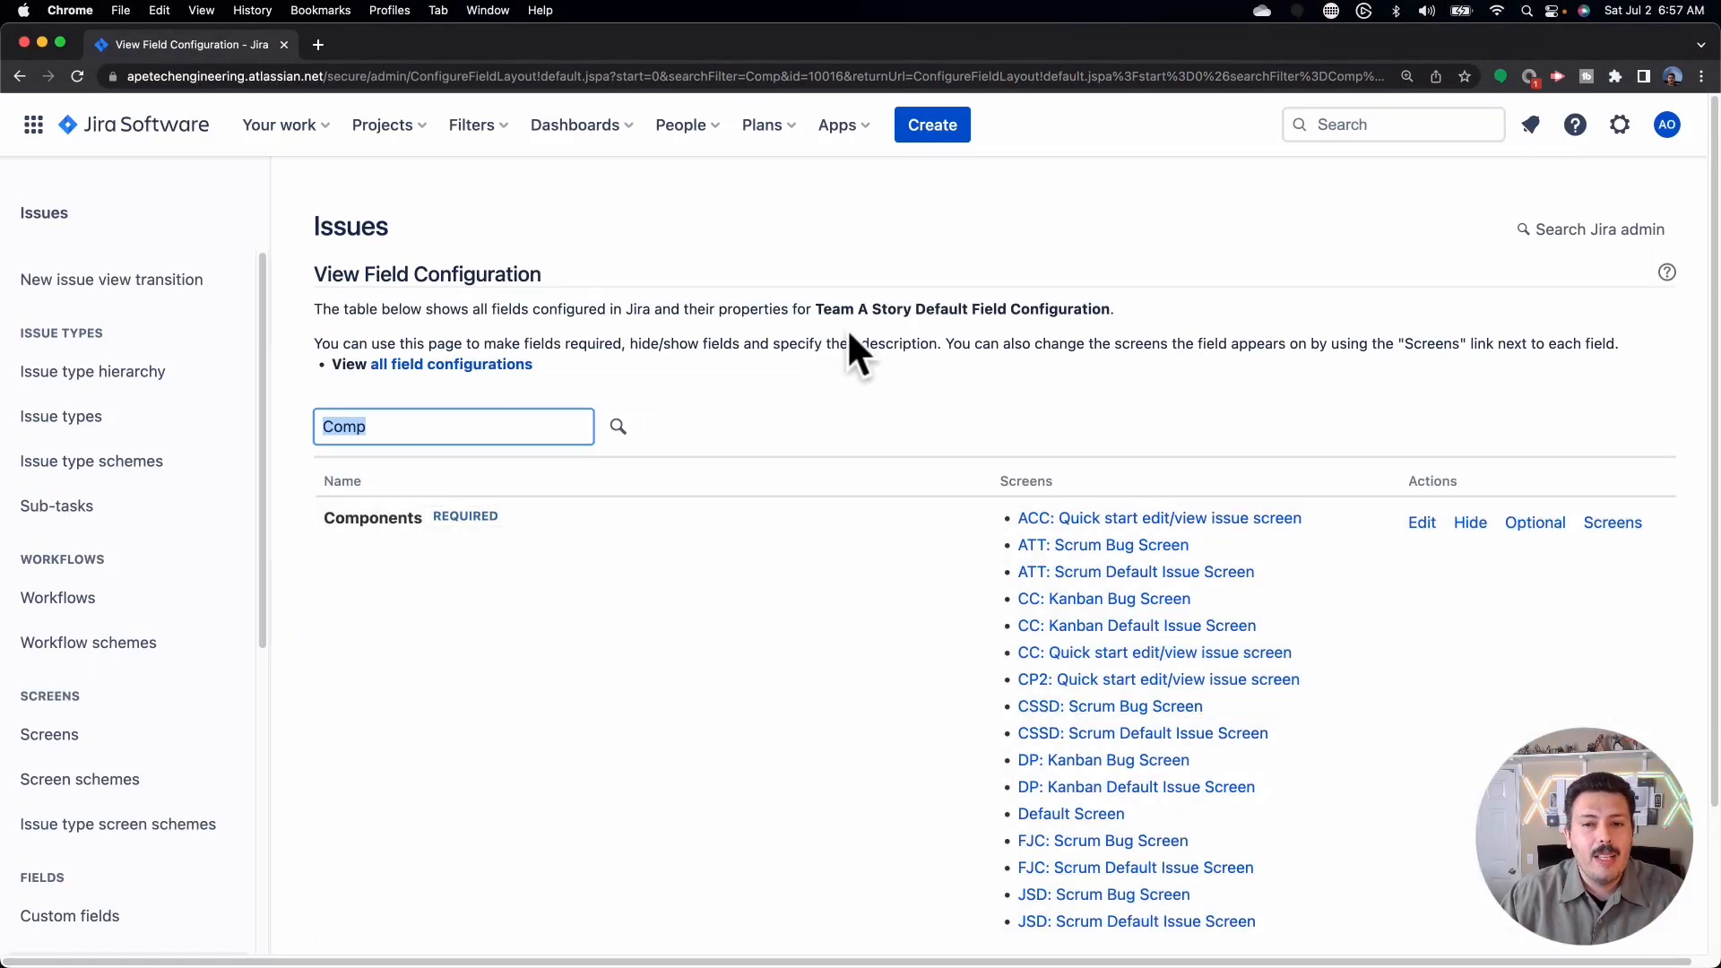
Step: Go to the field configuration schemes and add a scheme named "JSD Field Configuration Scheme"
scroll(179, 502, down, 3)
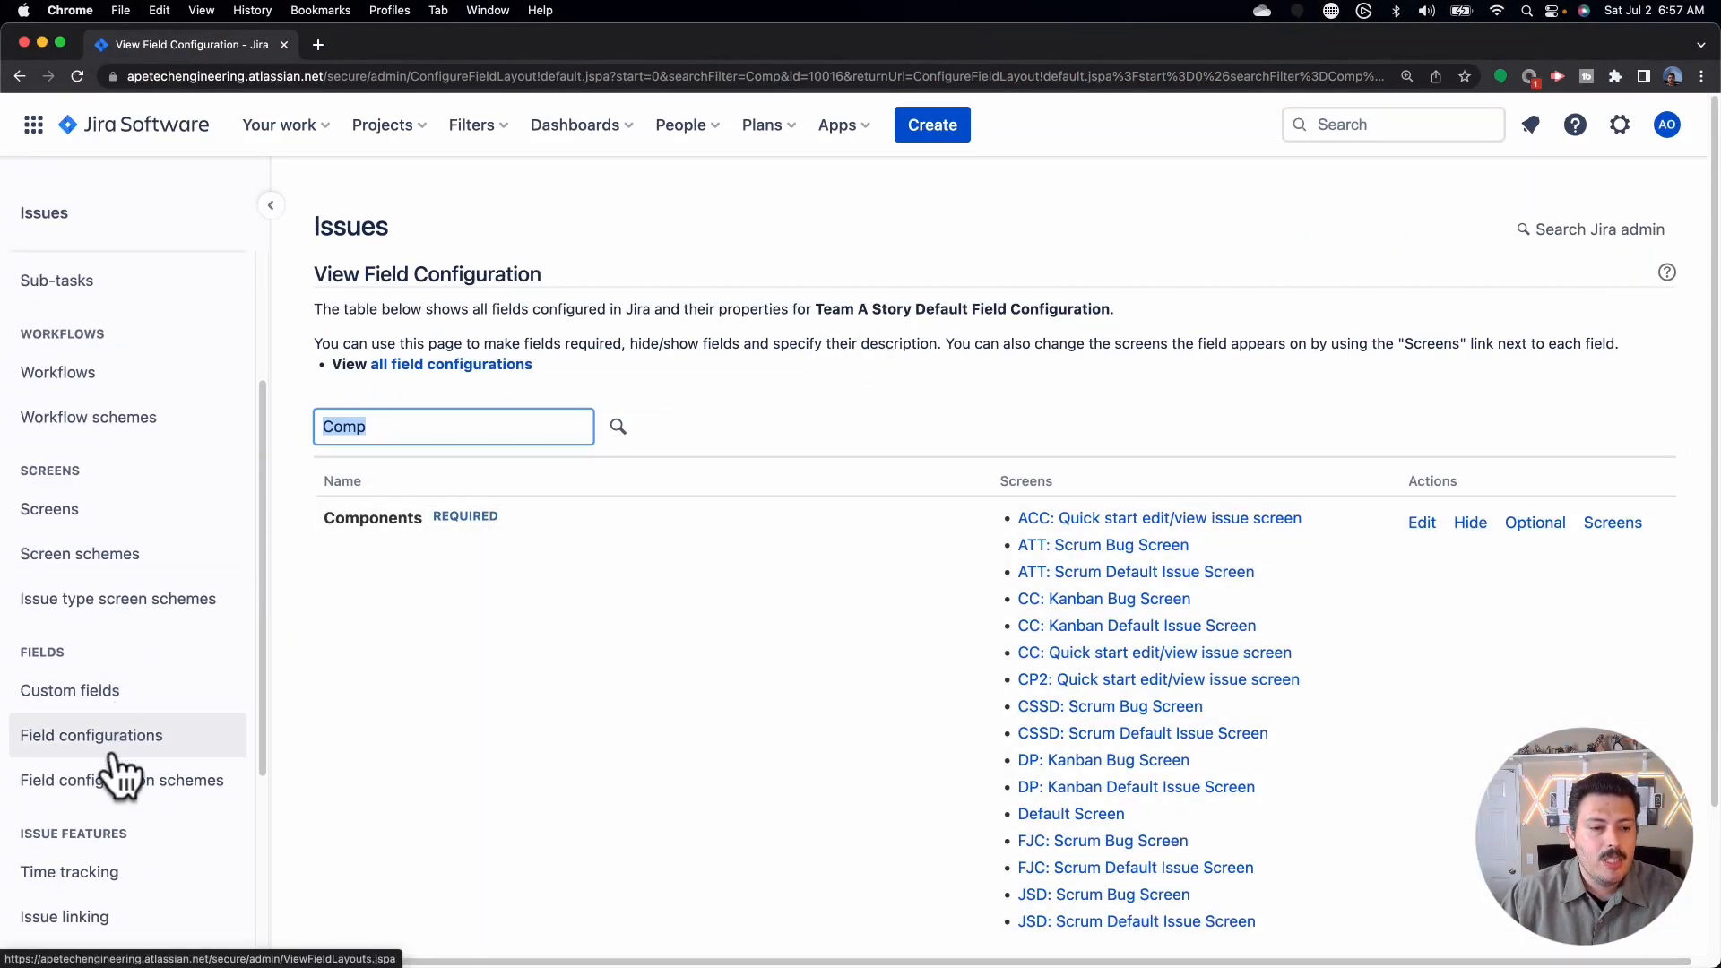
click(107, 789)
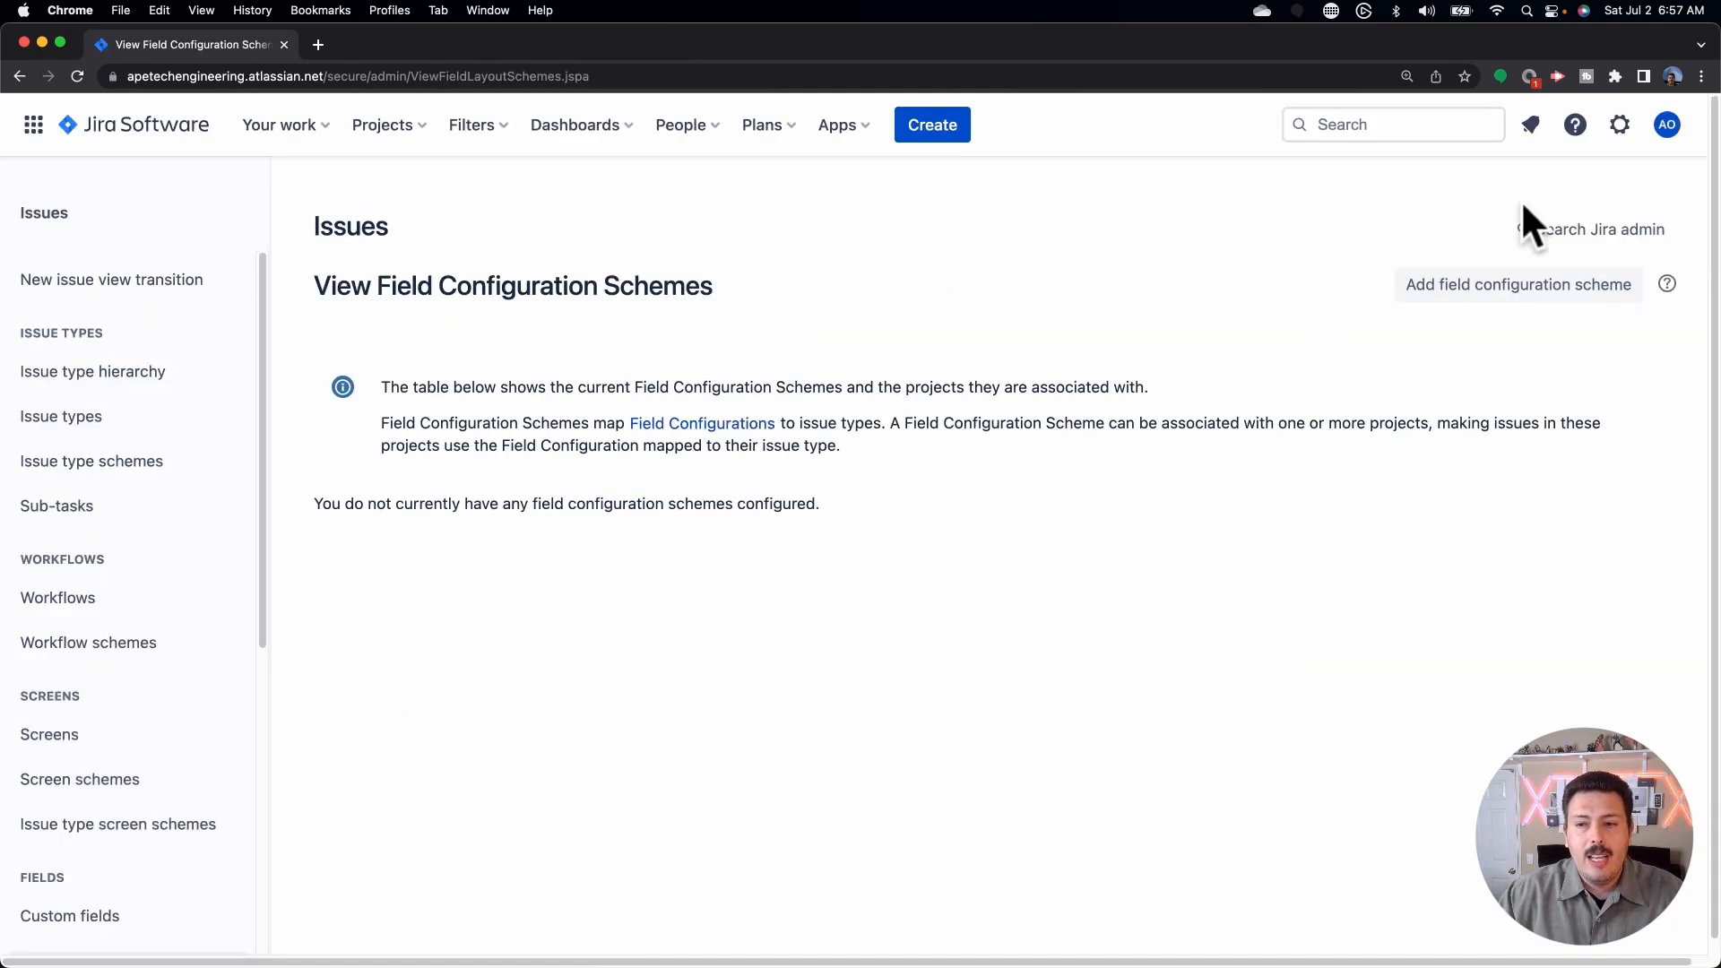
click(1516, 289)
text(JSD Field )
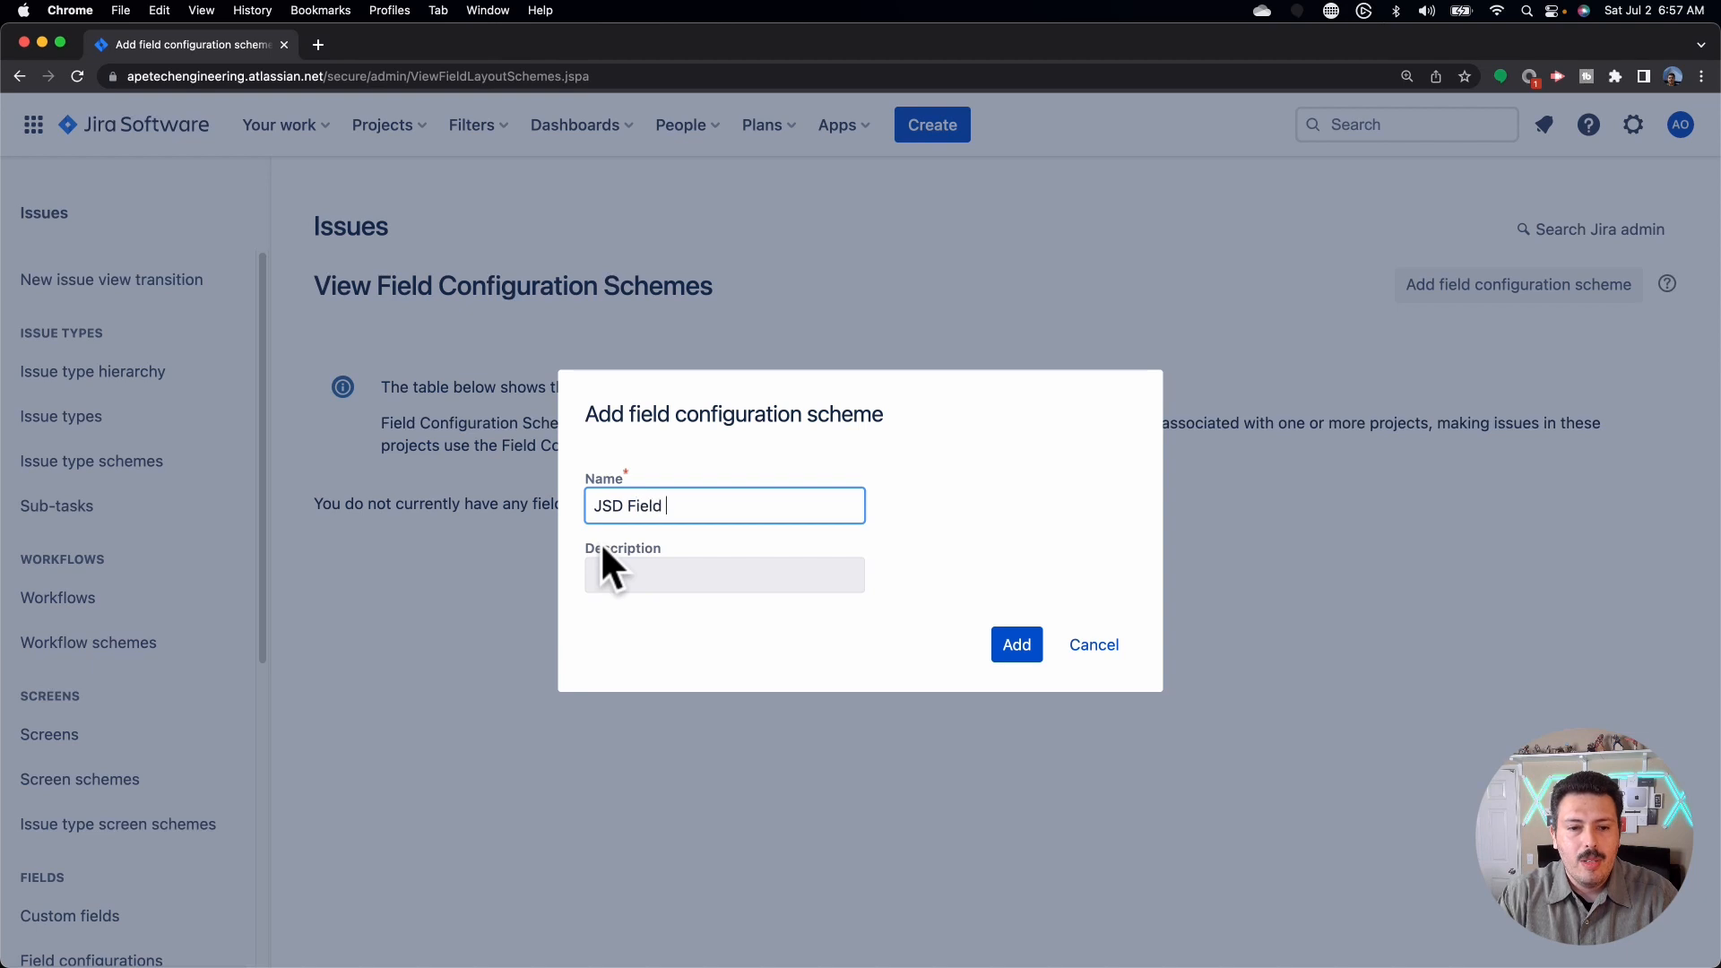
text(Configuration Scheme)
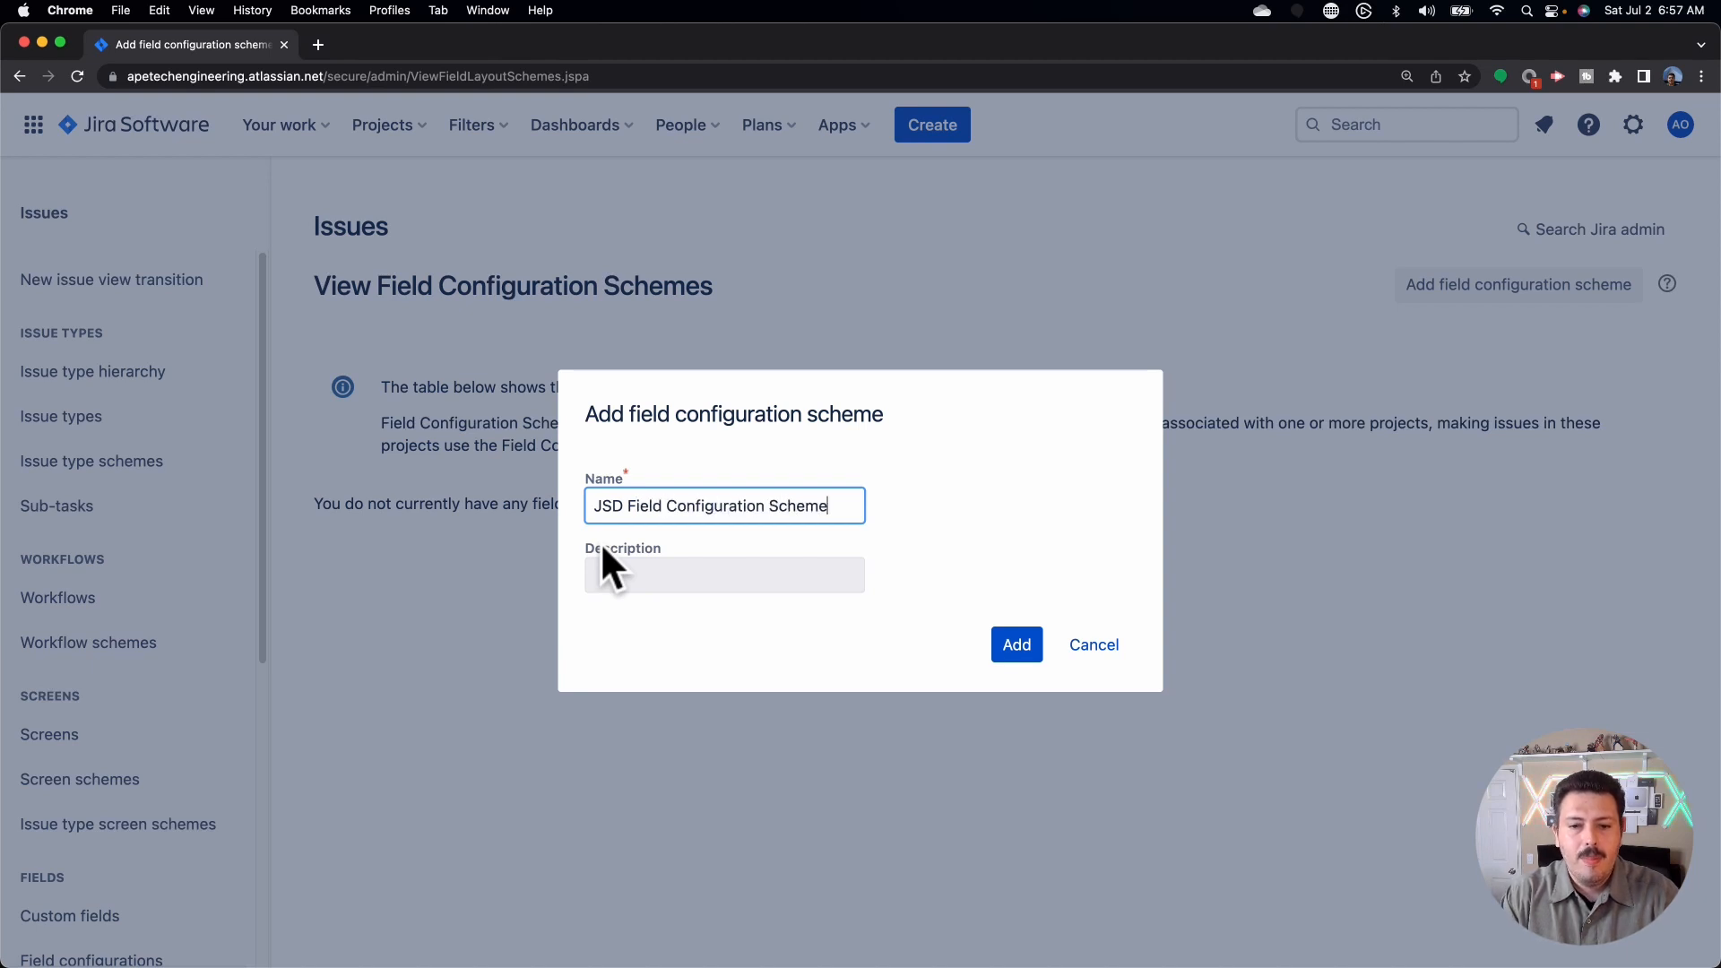
click(1016, 644)
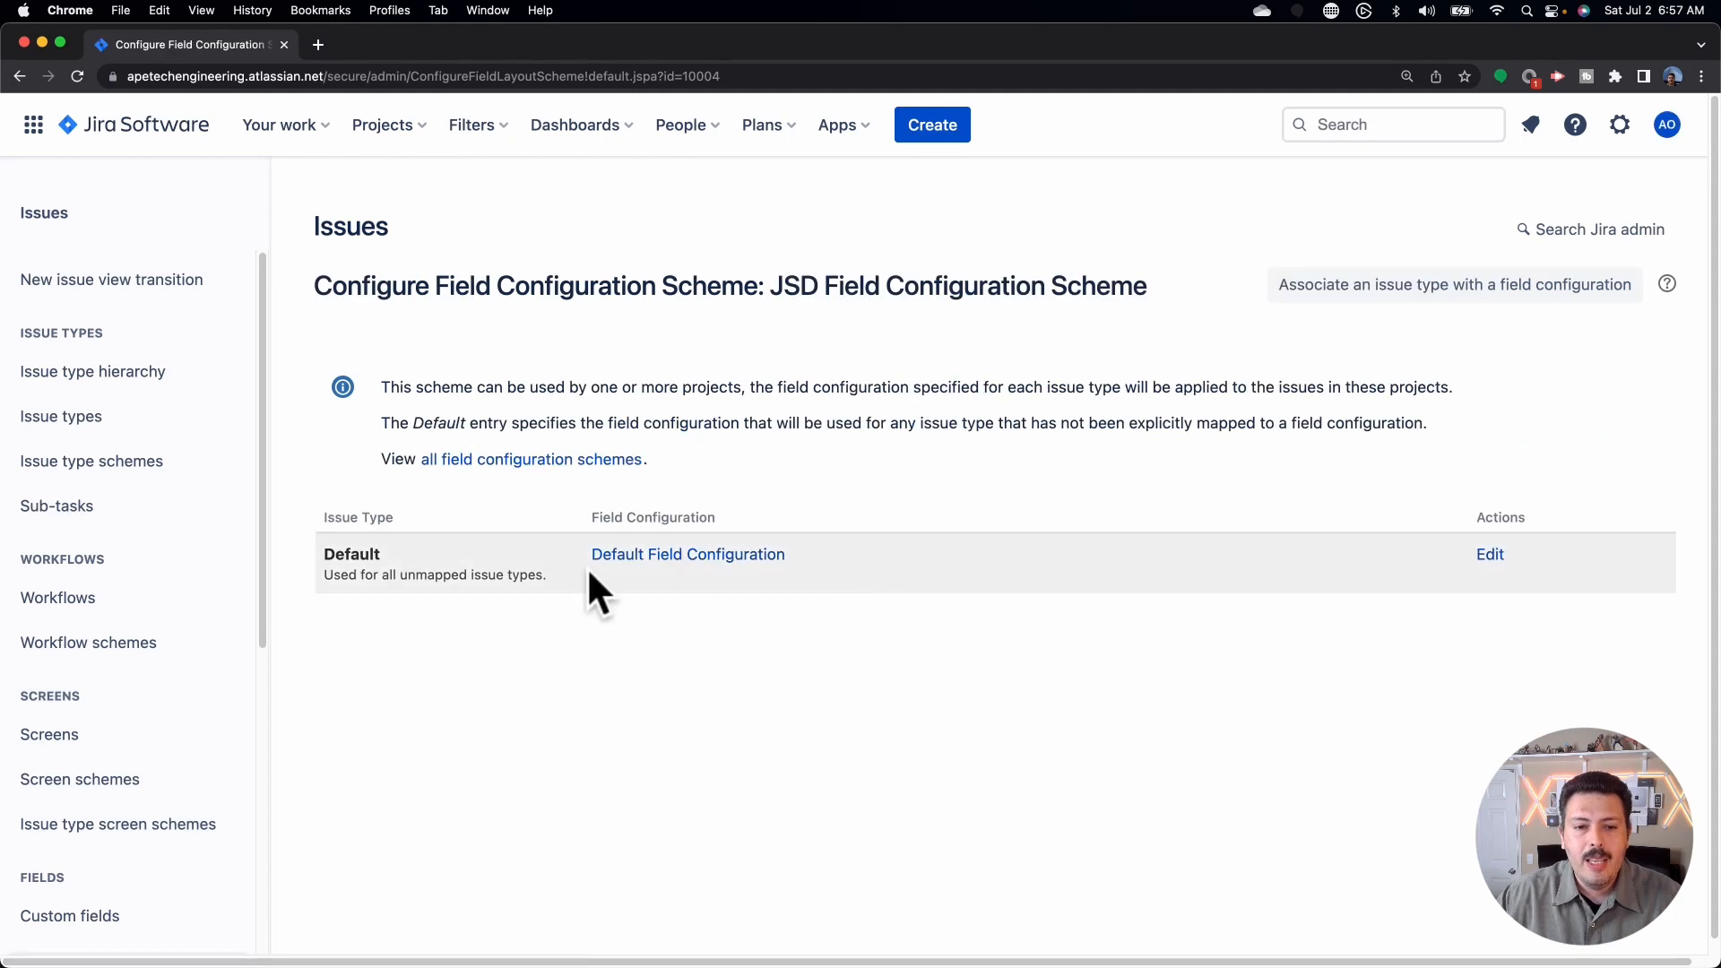
Step: Set the scheme's Default entry for unmapped issue types to the Team A Story Default Field Configuration
click(1492, 553)
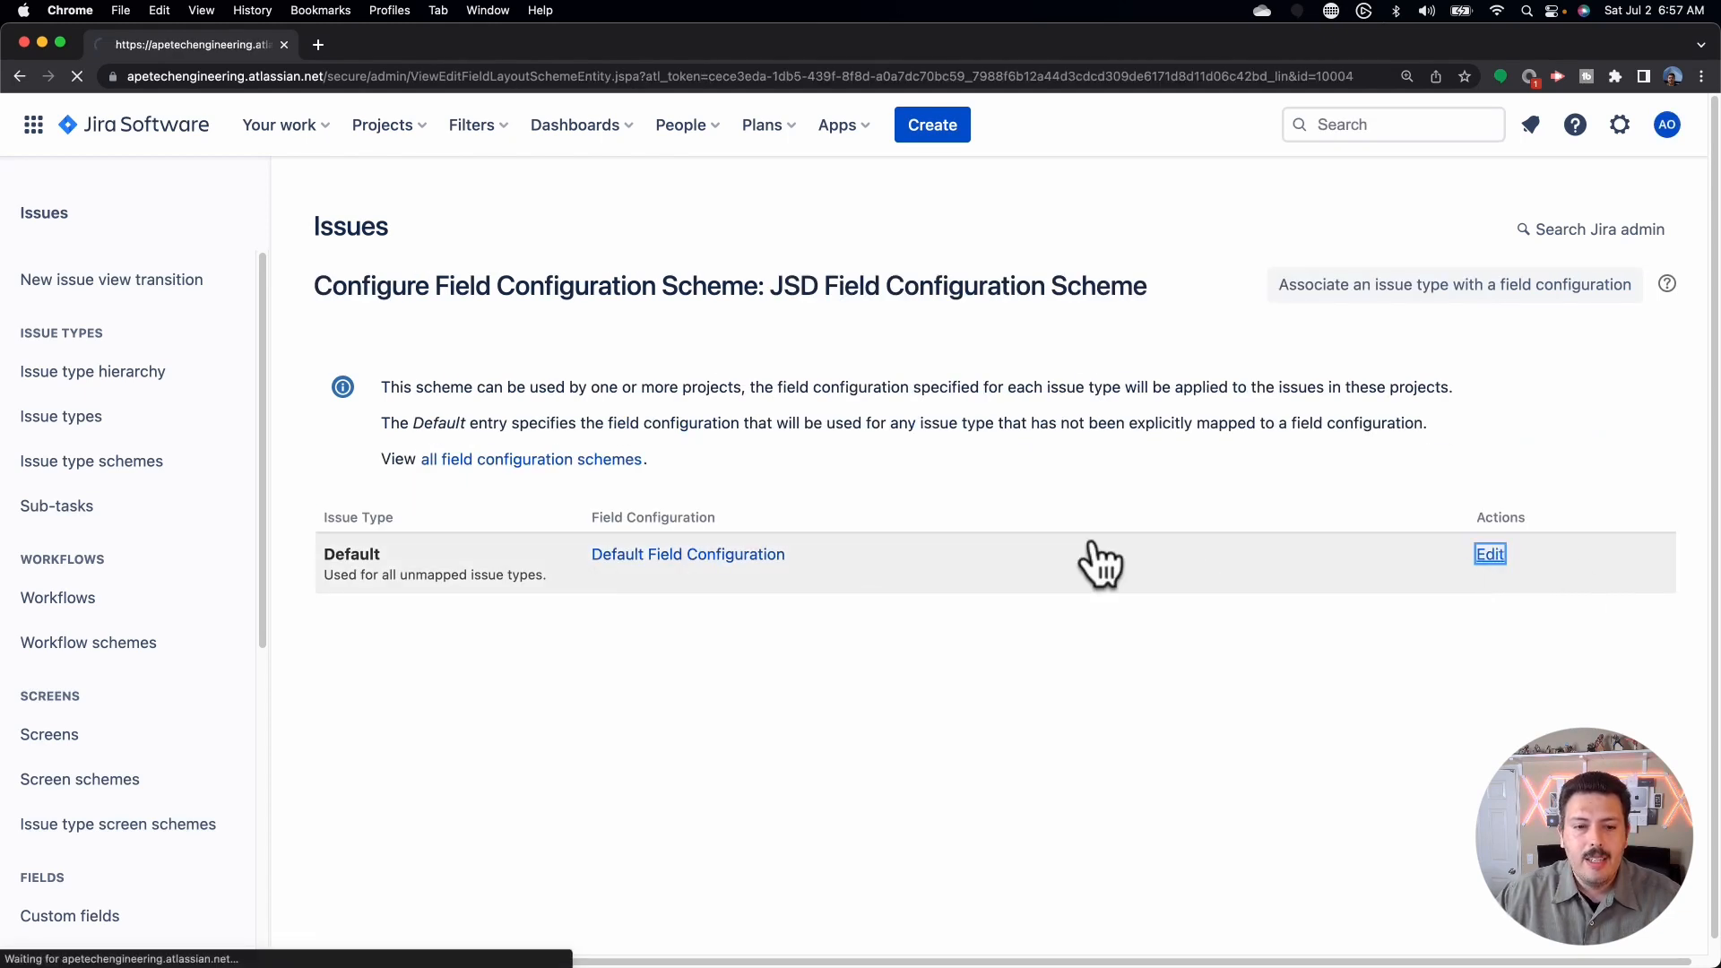
click(700, 375)
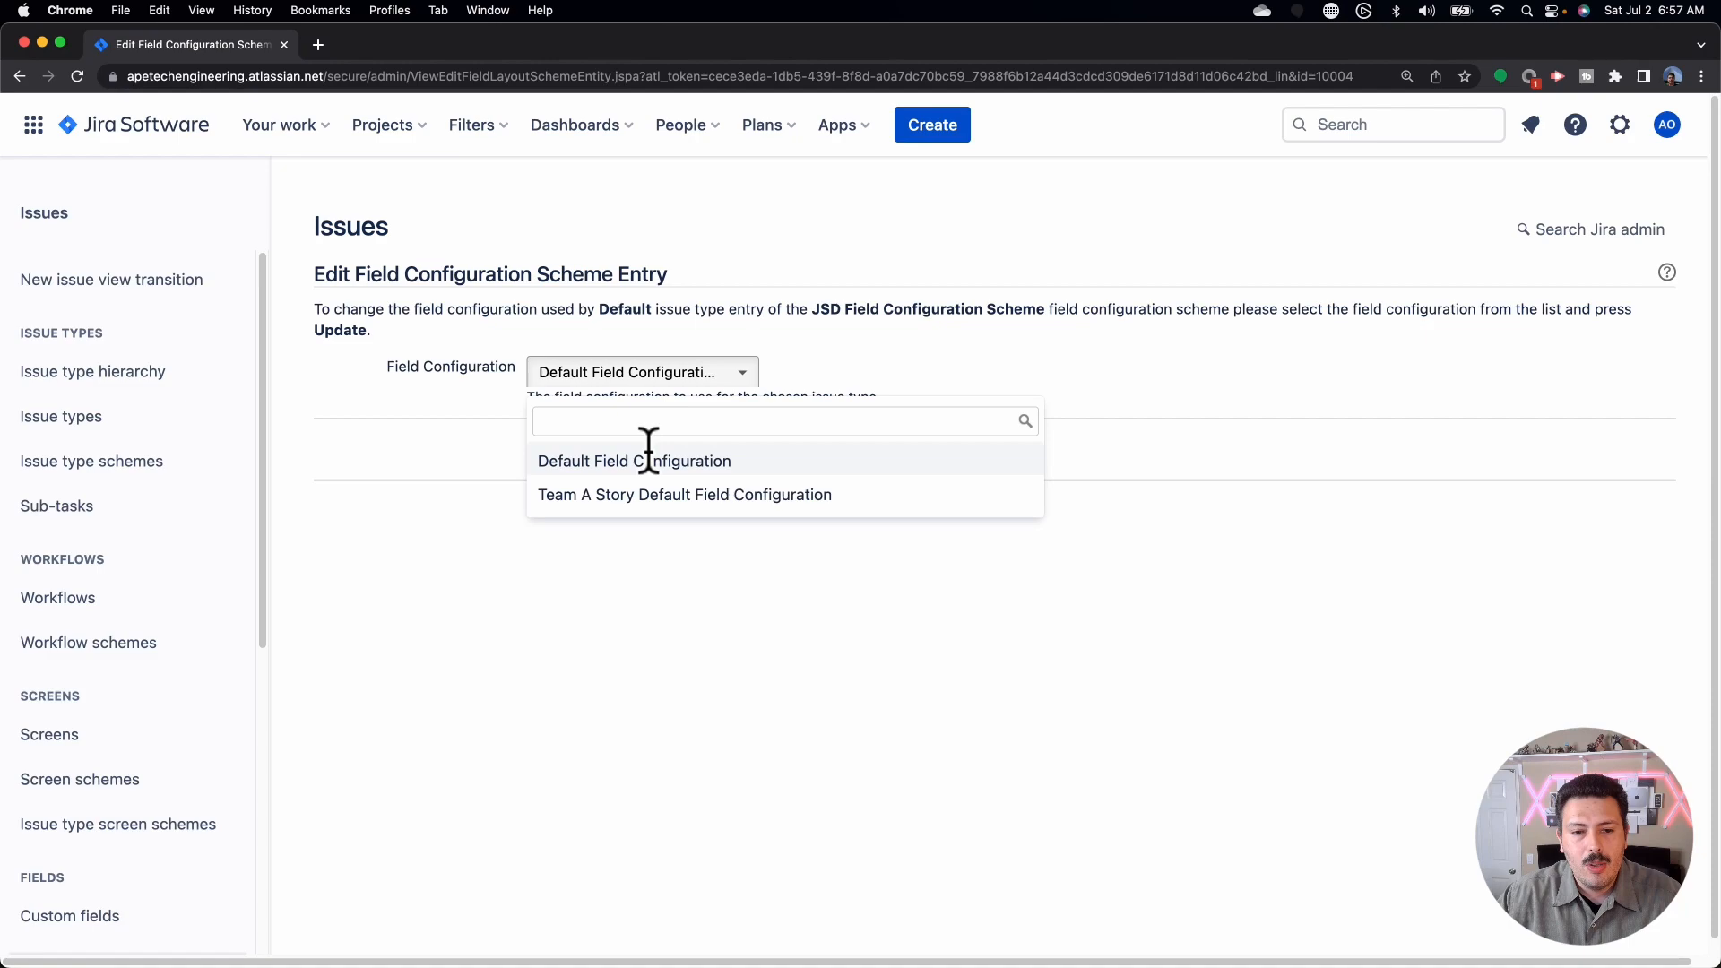
click(628, 493)
click(566, 451)
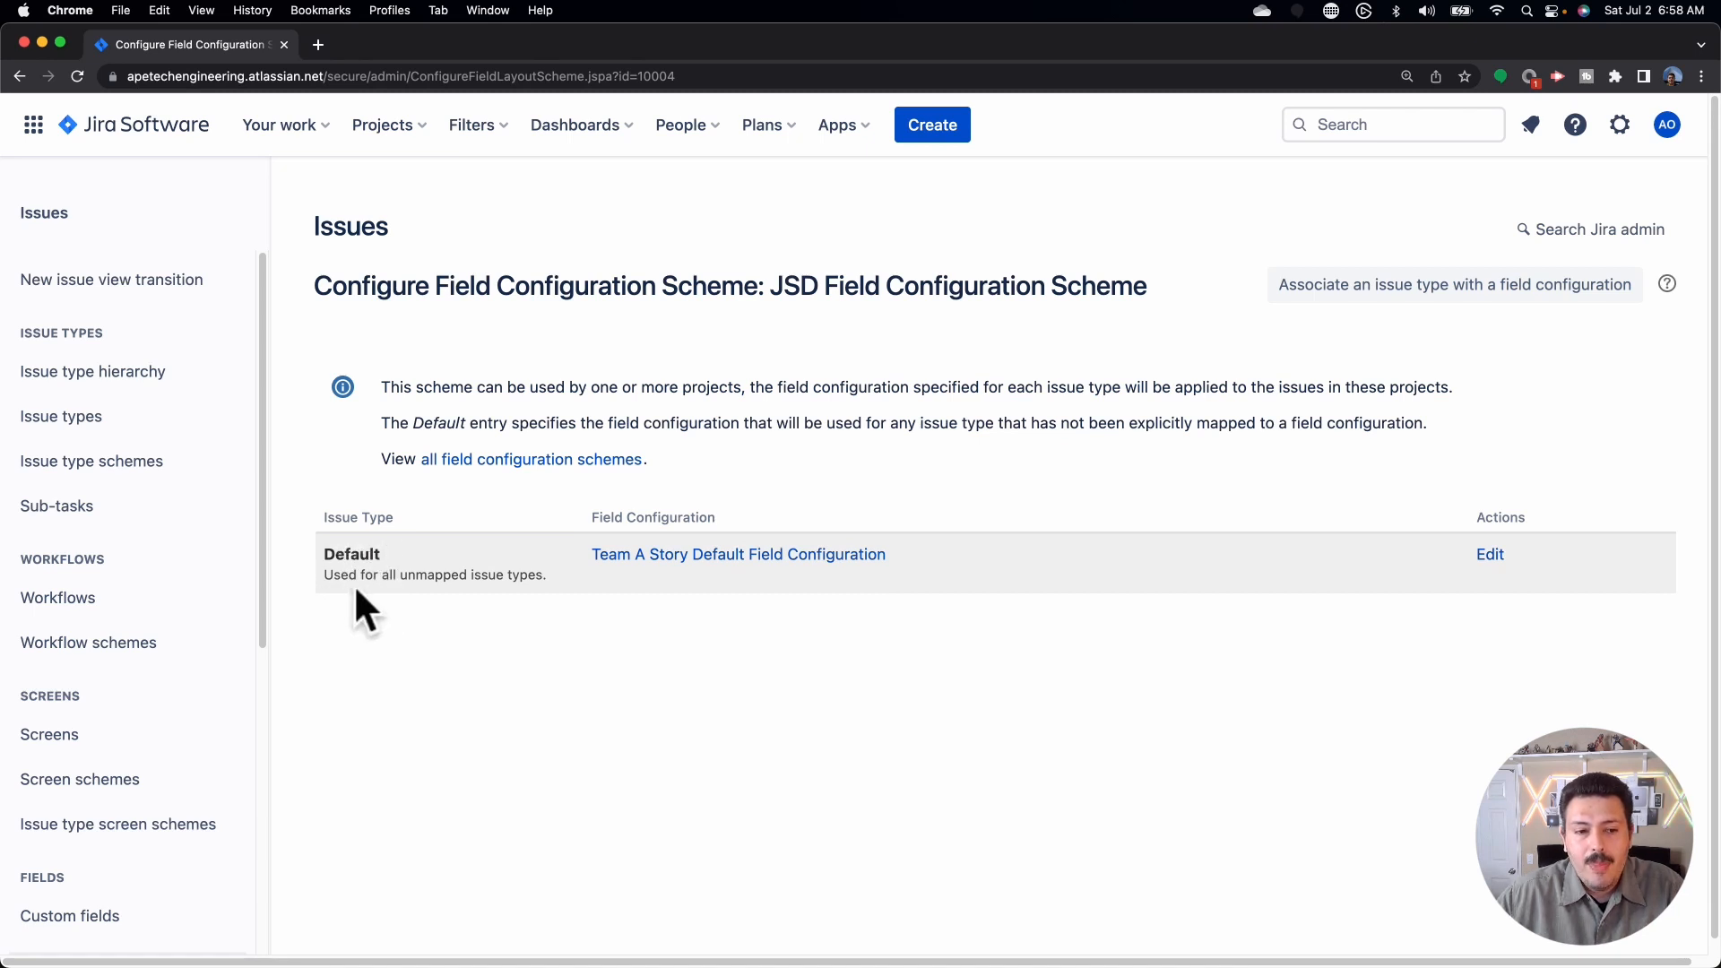
Step: Associate the Story issue type with the Team A Story Default Field Configuration in the JSD scheme
click(1449, 287)
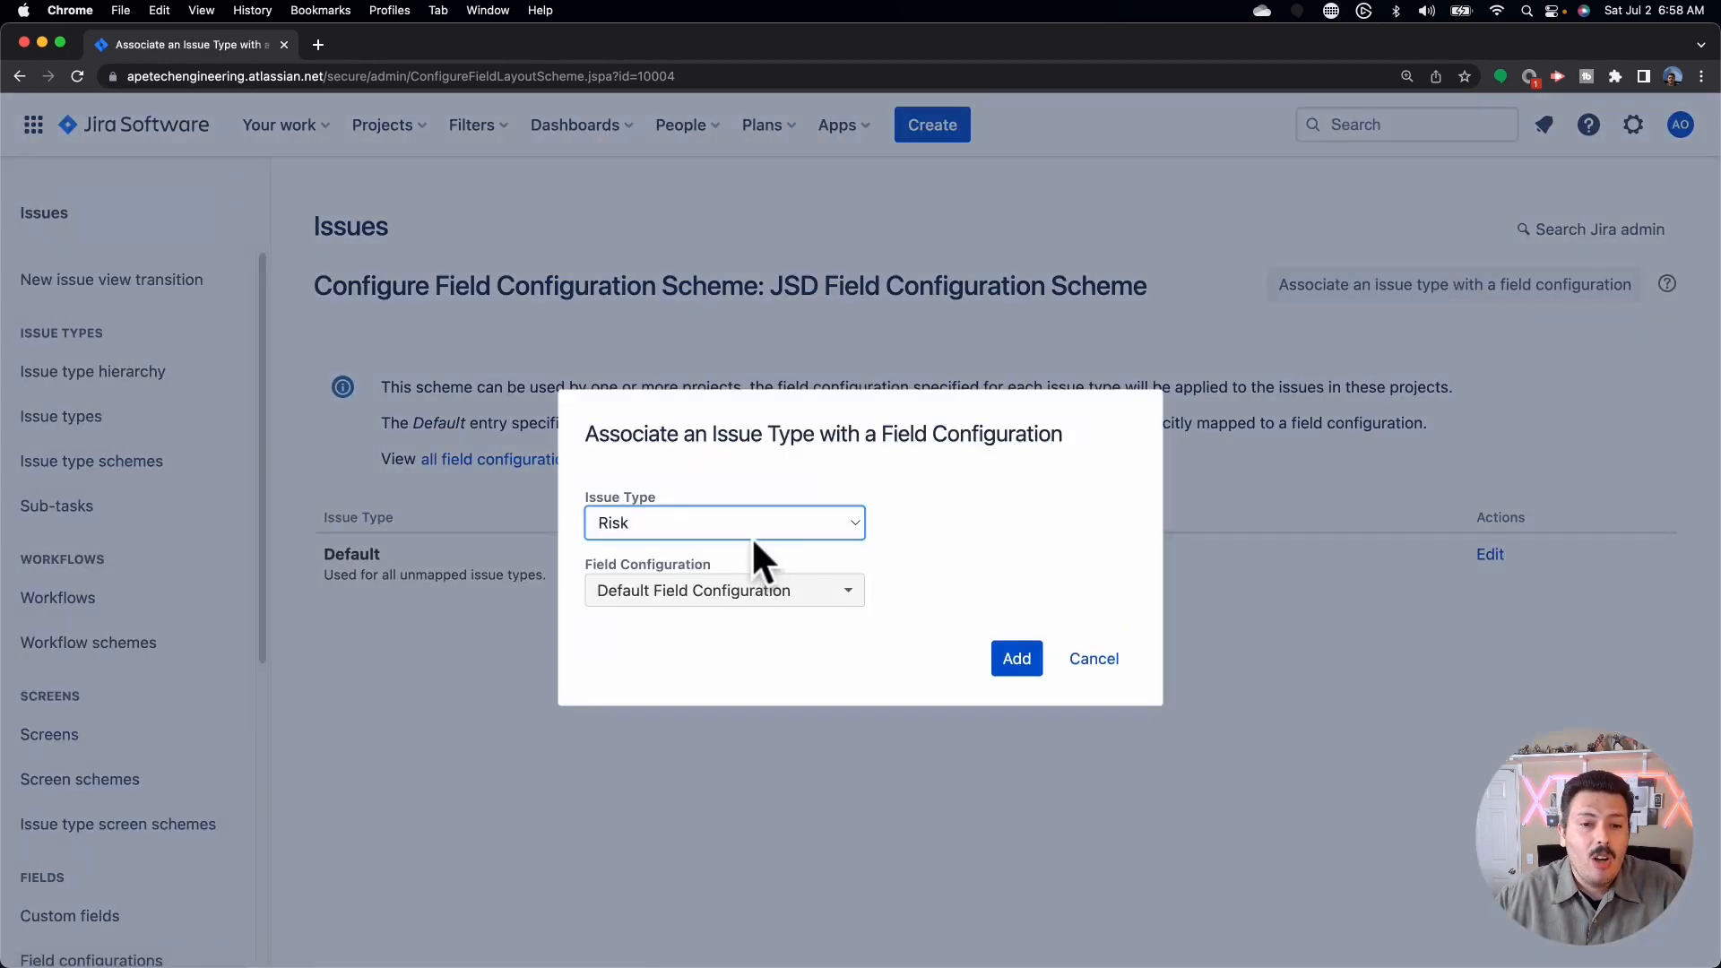
click(761, 524)
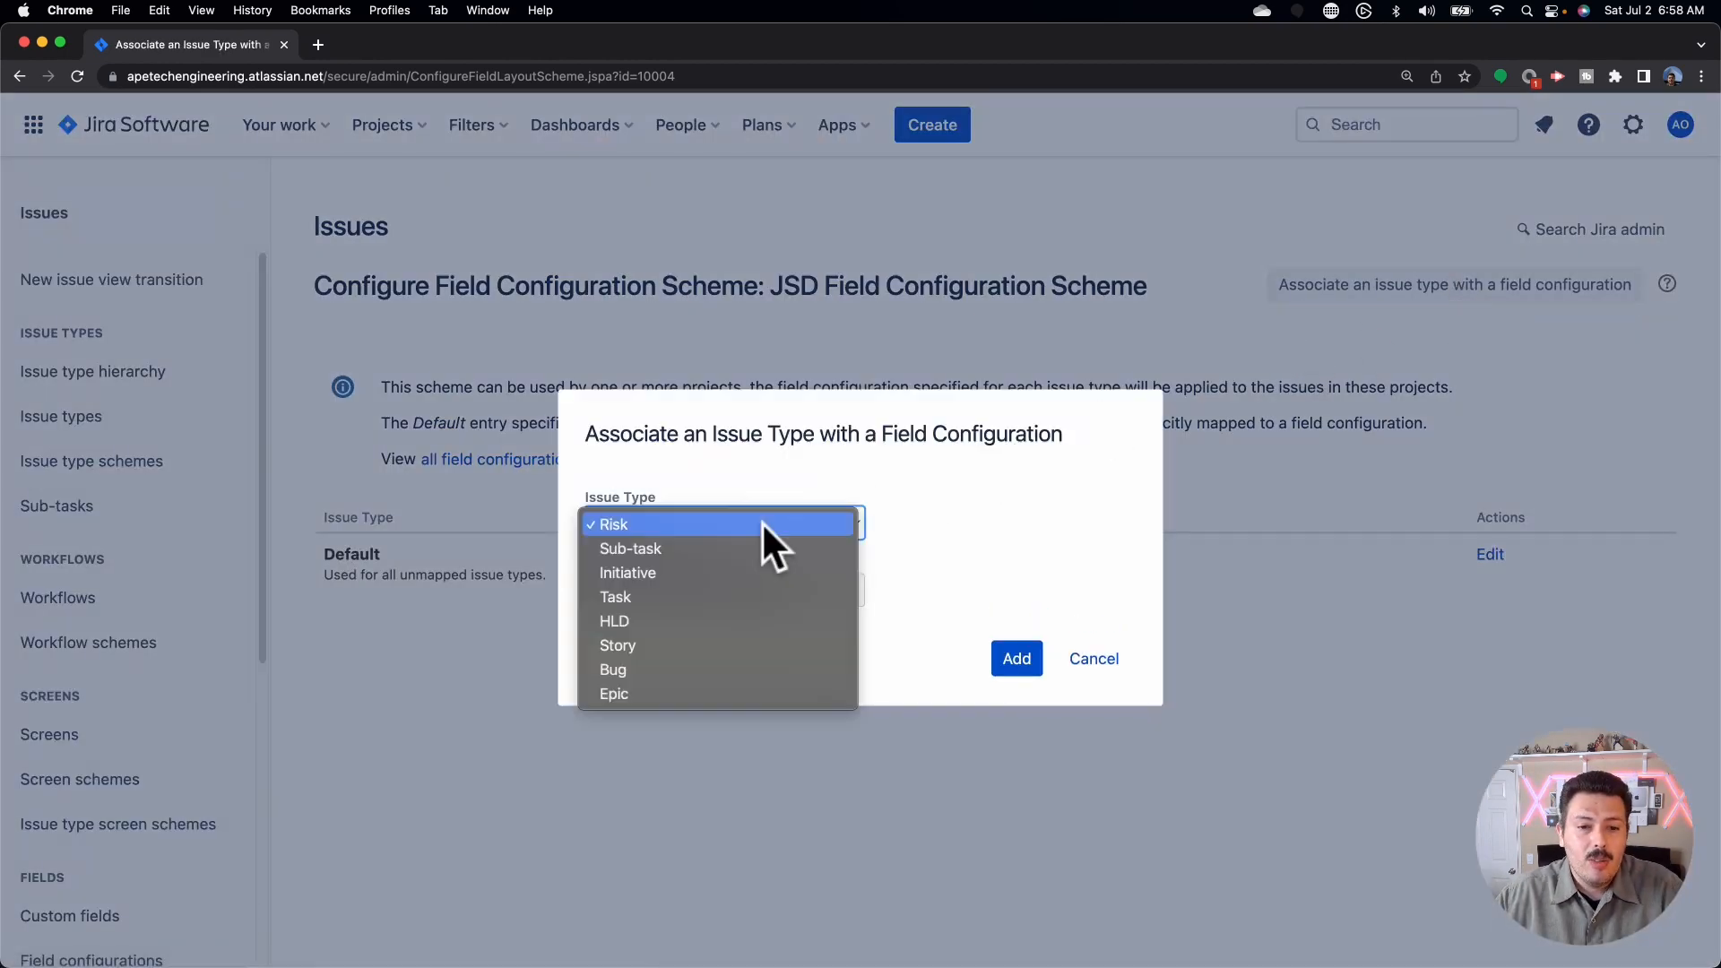
click(719, 645)
click(789, 593)
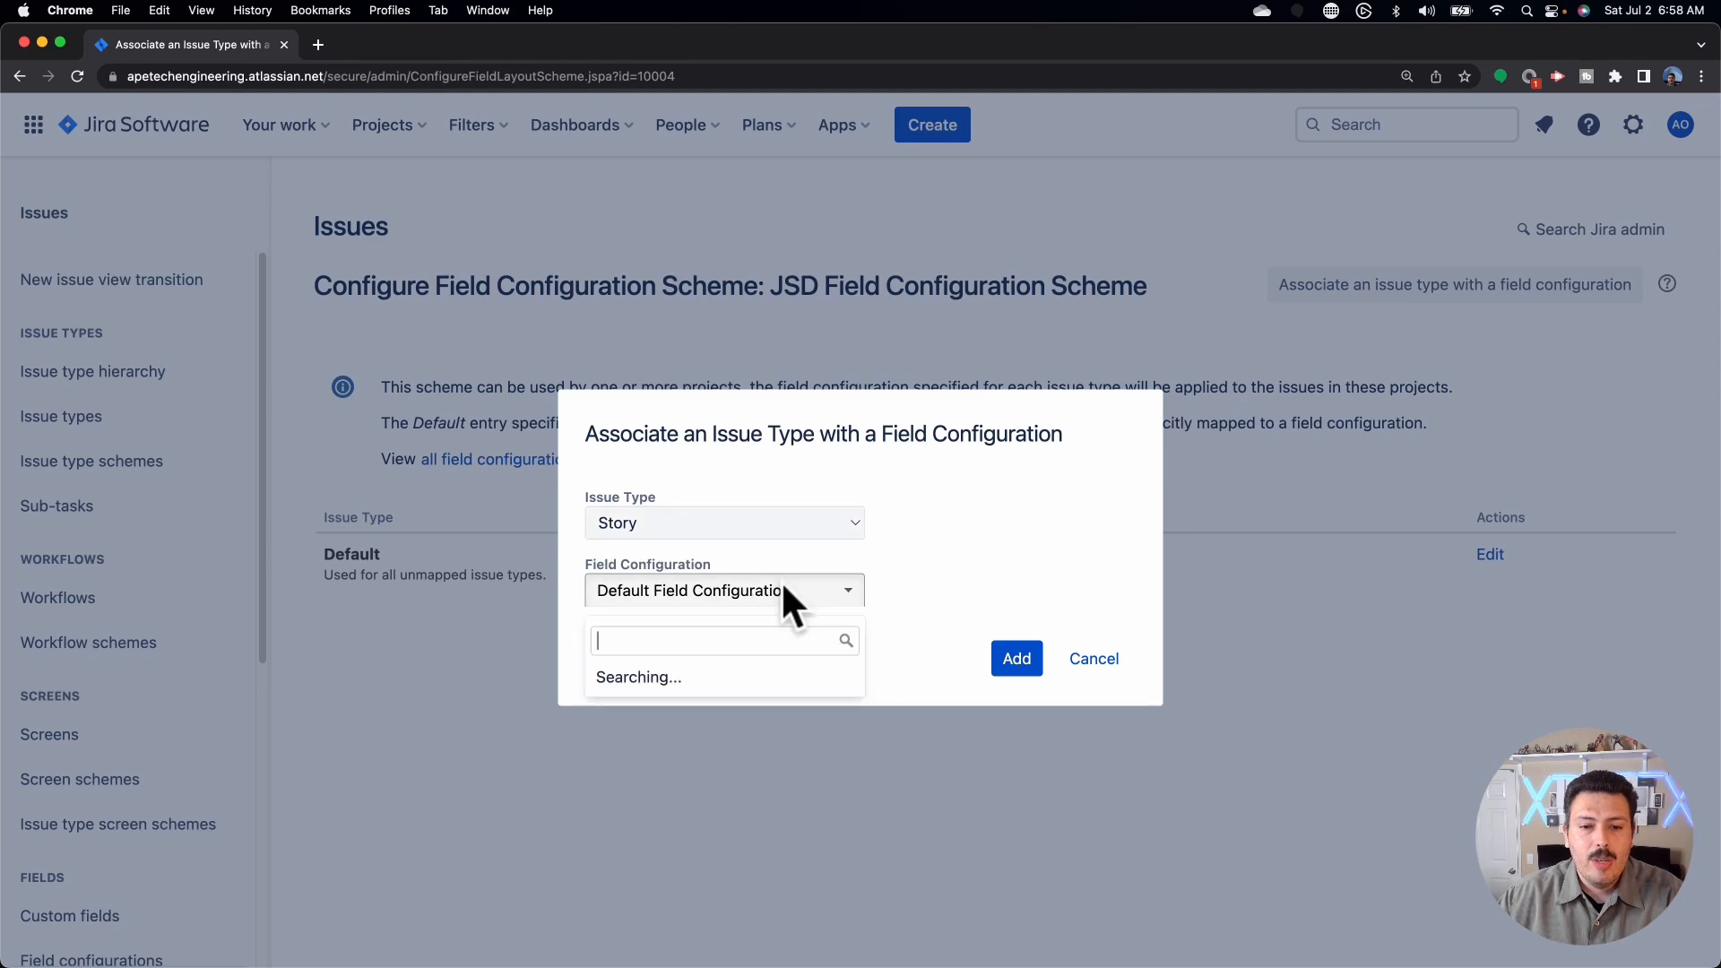
click(722, 710)
click(1005, 659)
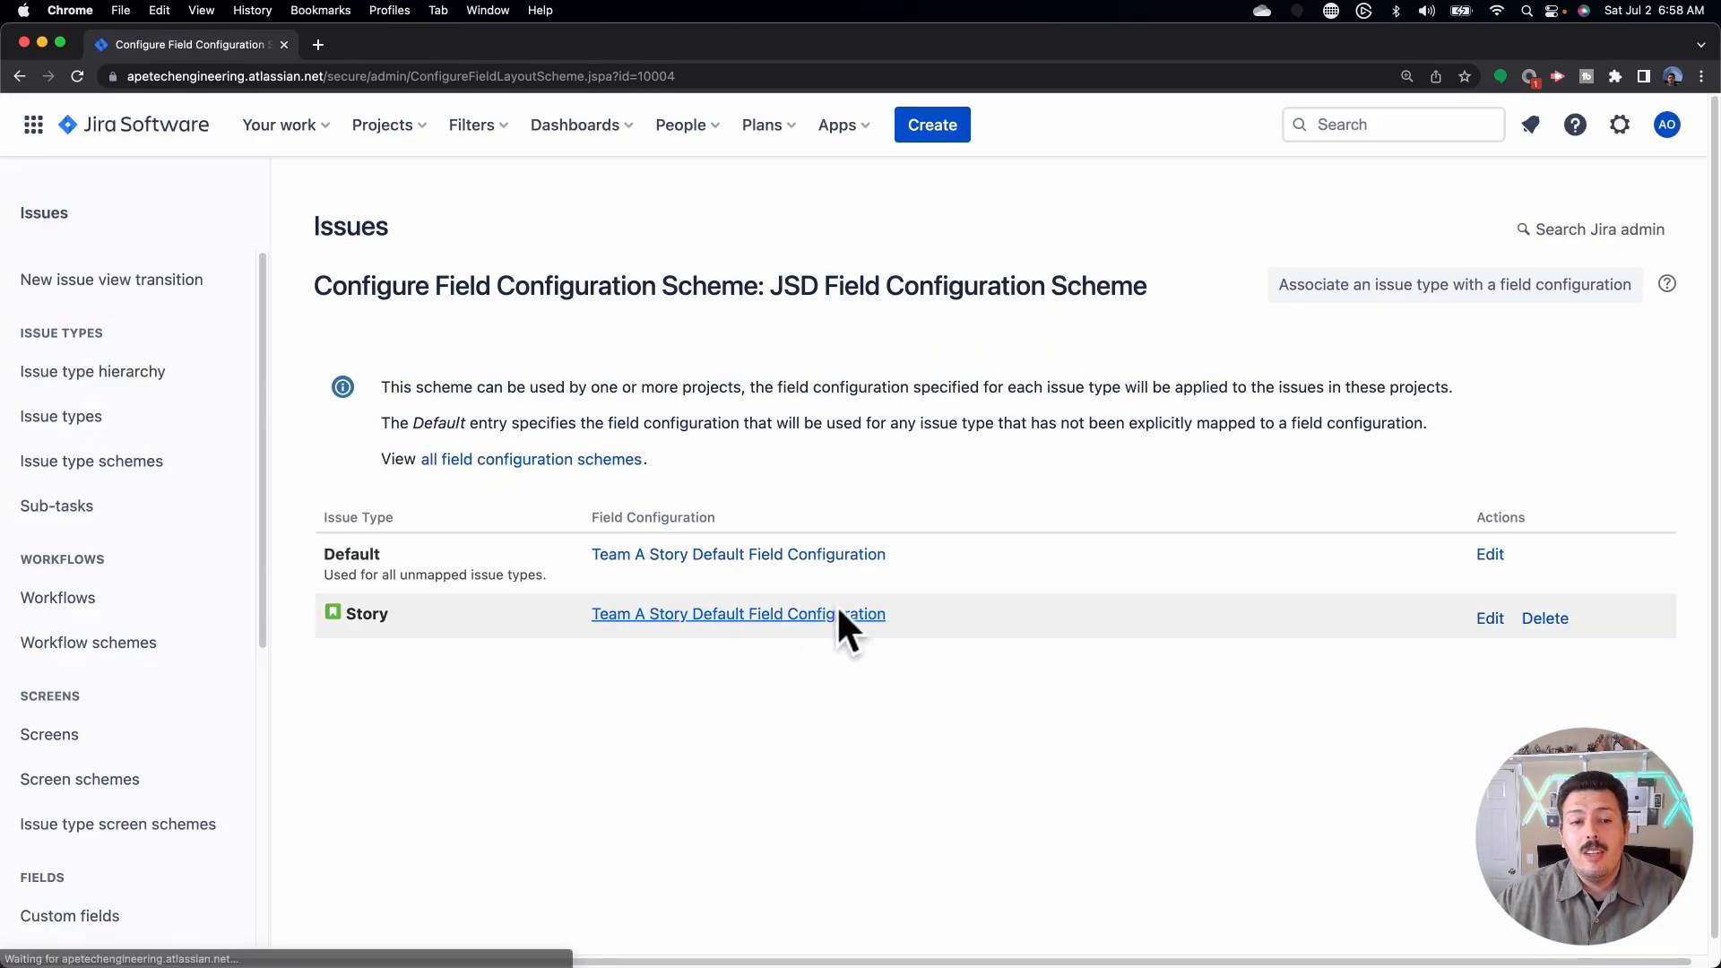
Step: Set the JSD scheme's Default entry for unmapped issue types back to the Default Field Configuration
click(1490, 556)
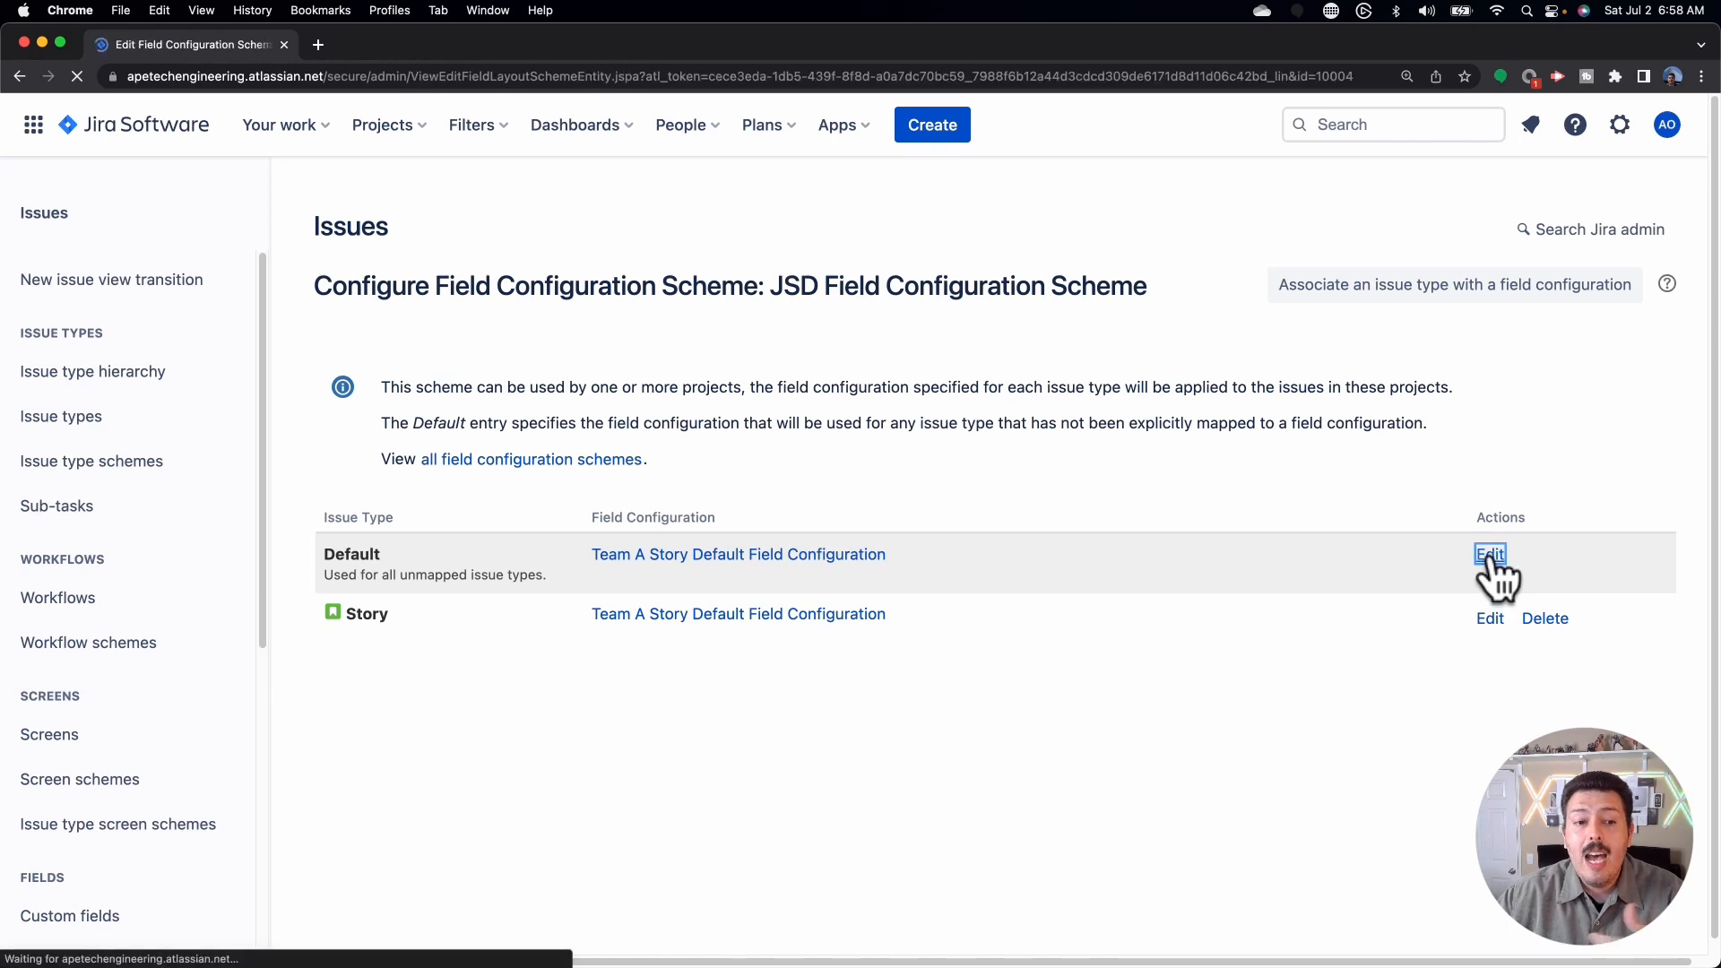
click(663, 375)
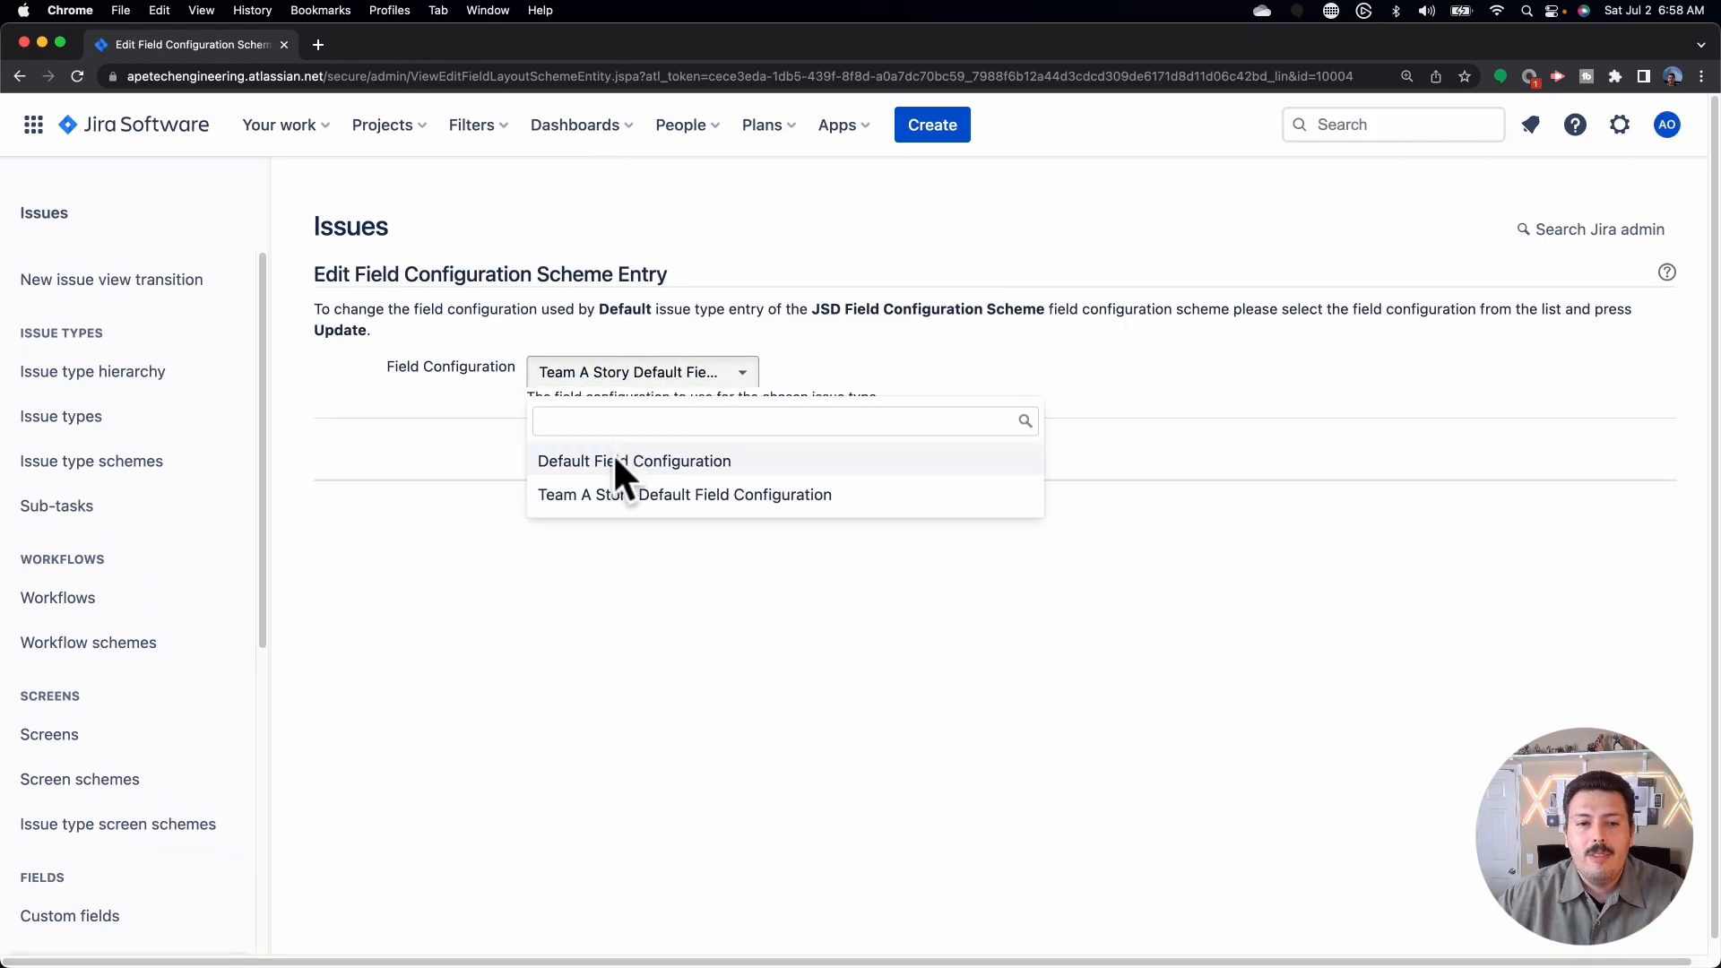
click(617, 463)
click(568, 451)
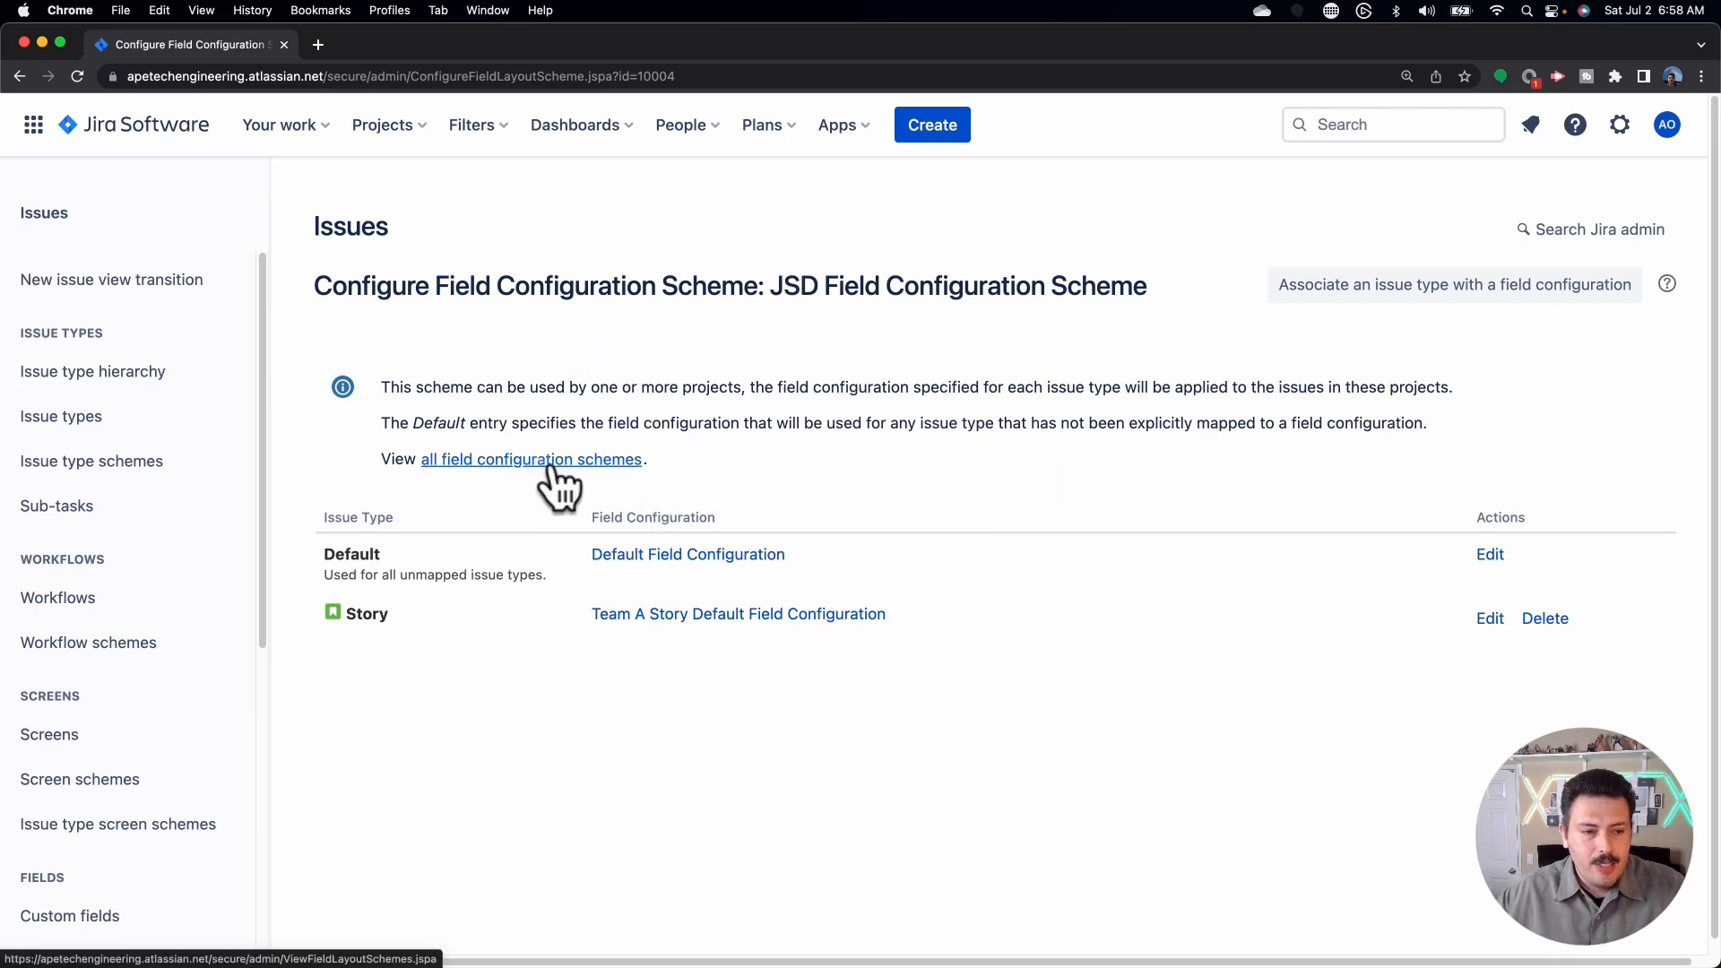
Step: Go to the Jira Scrum Demonstration (JSD) project and open its project settings
click(394, 126)
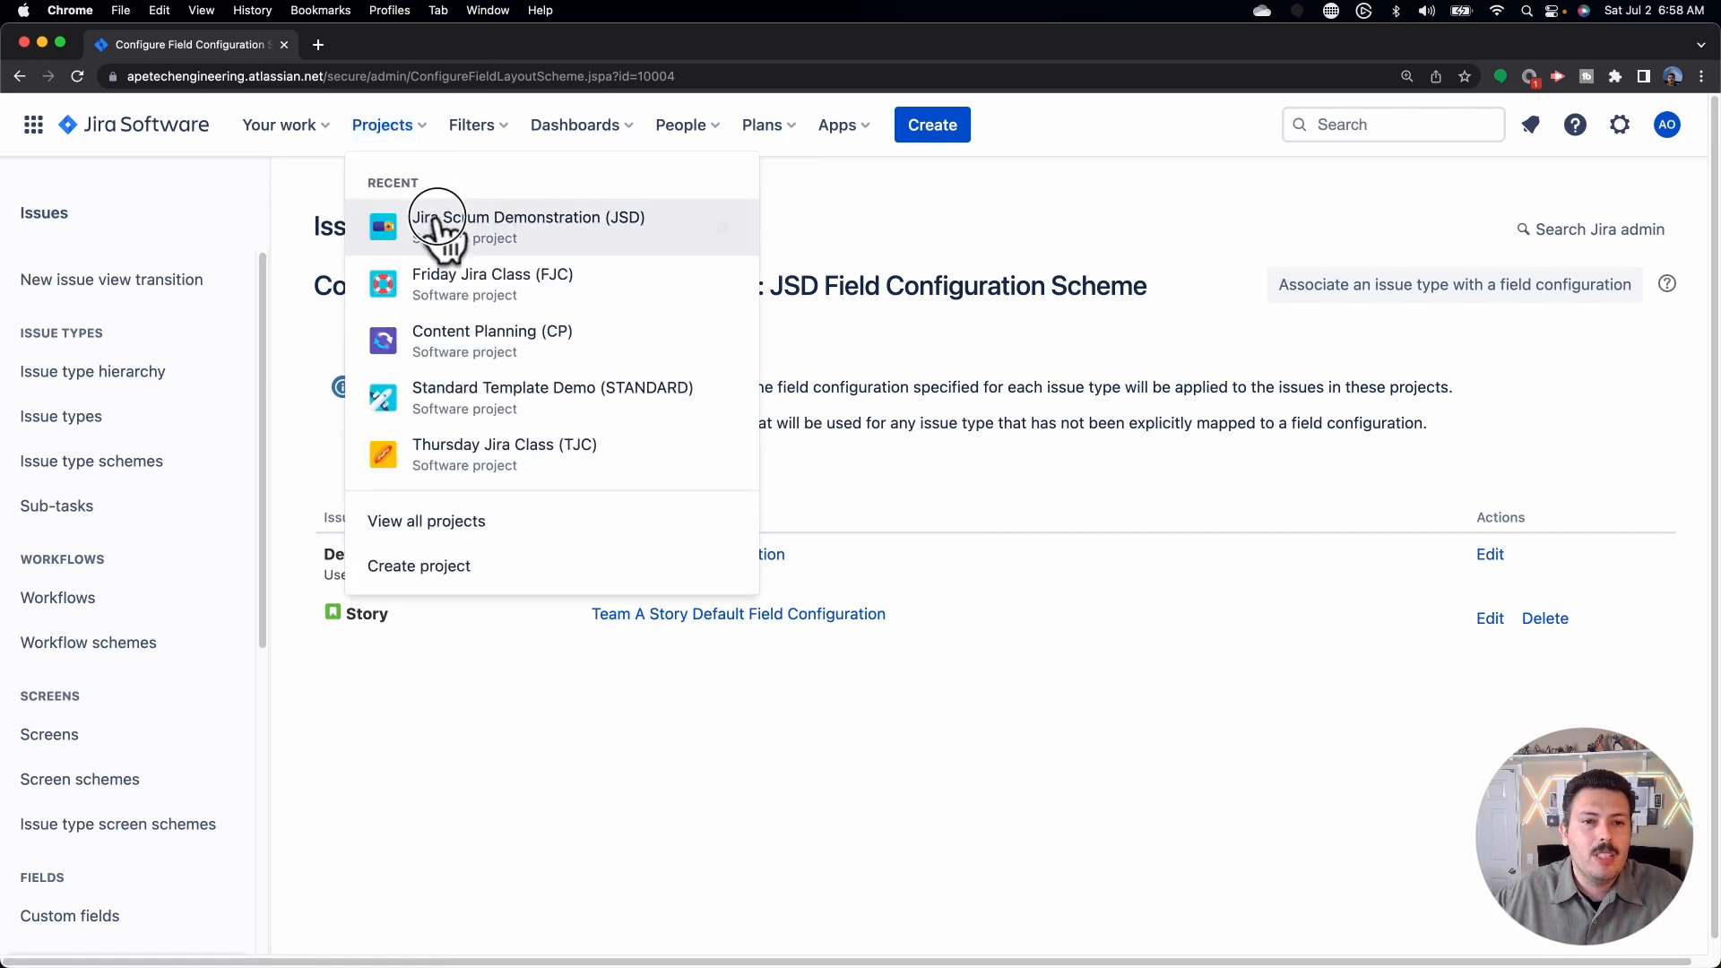
click(439, 219)
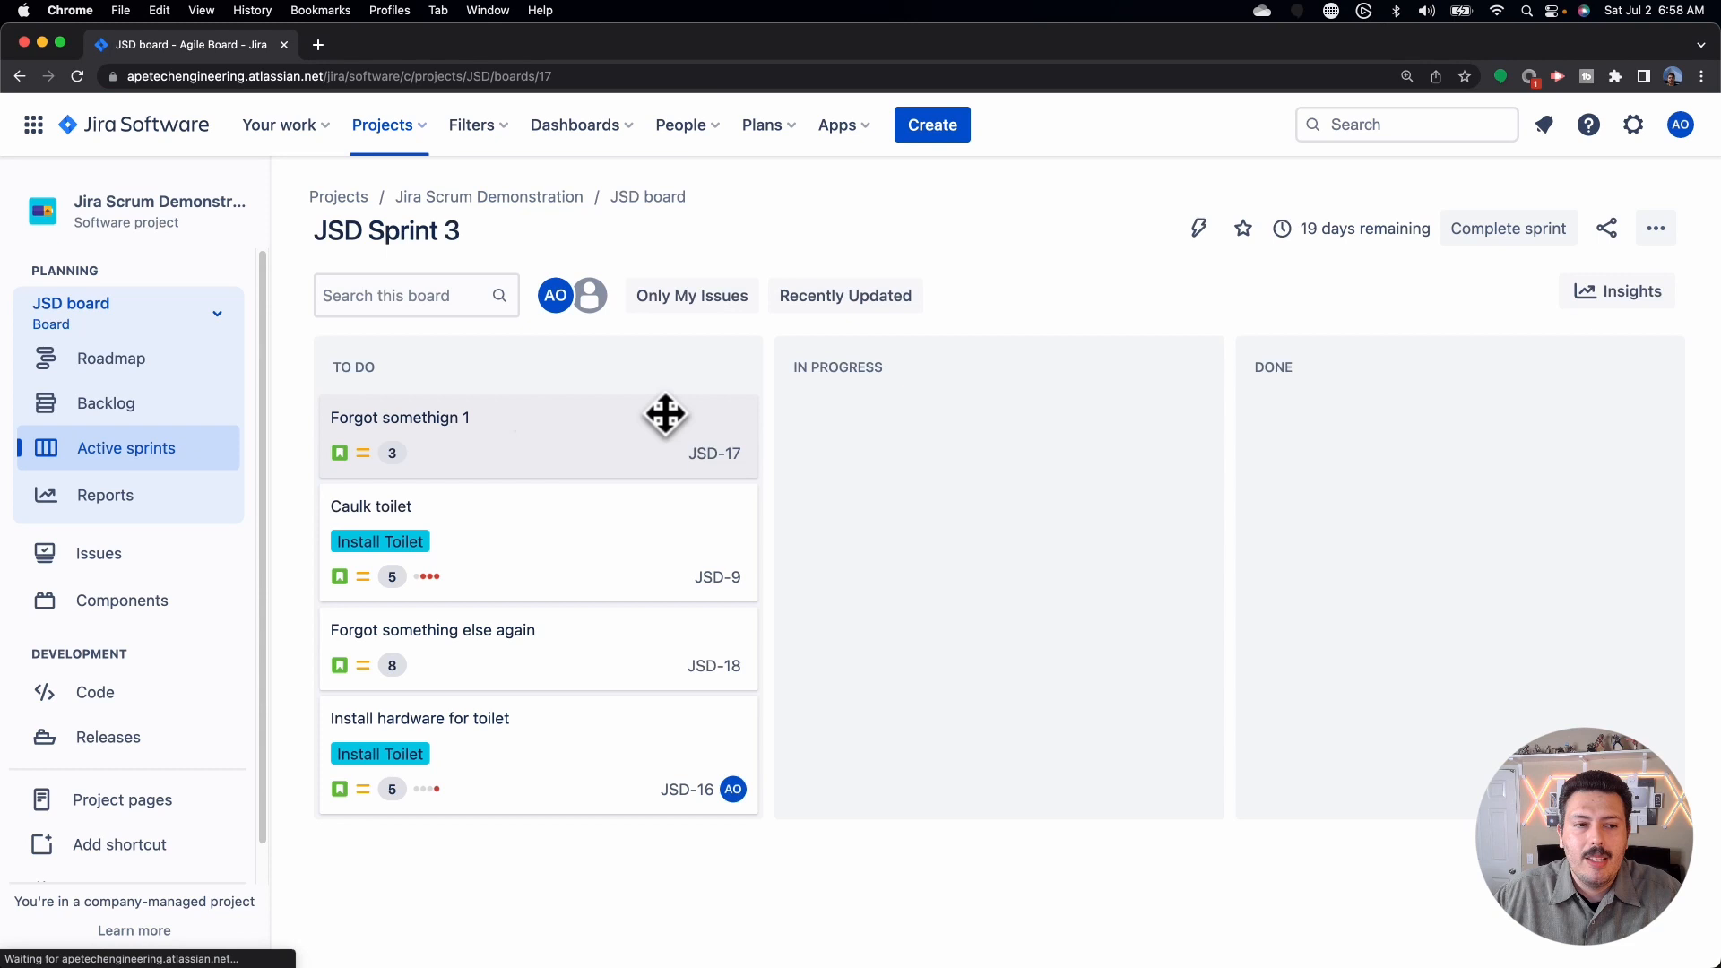
scroll(103, 556, down, 1)
click(98, 866)
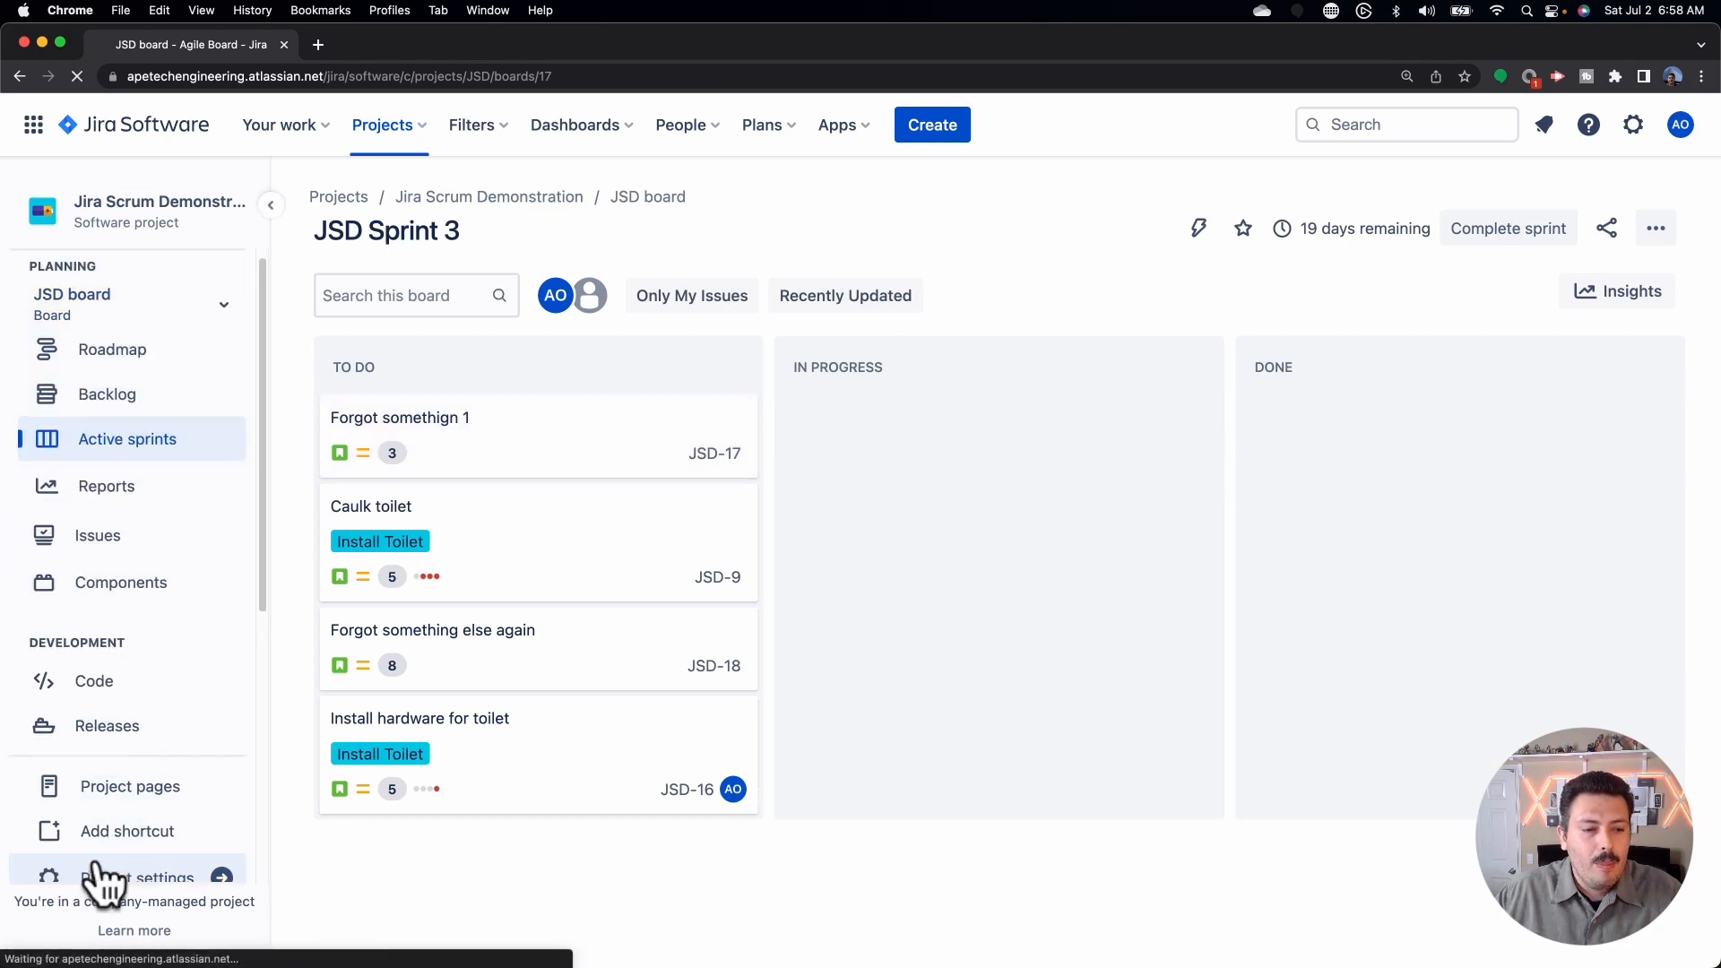